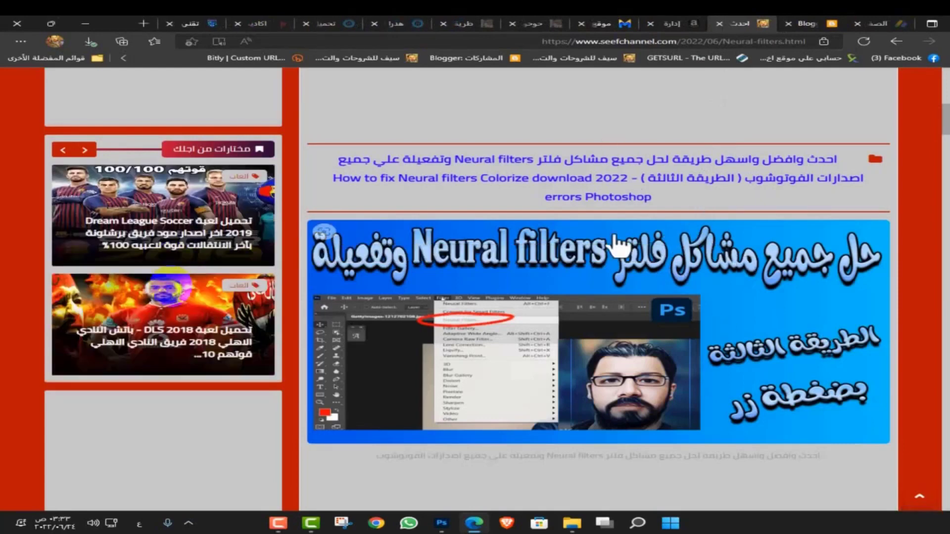
Read through the article's illustrated steps for fixing Neural Filters, down to the links for the first and second methods.
scroll(601, 153, "down", 5)
scroll(599, 153, "down", 10)
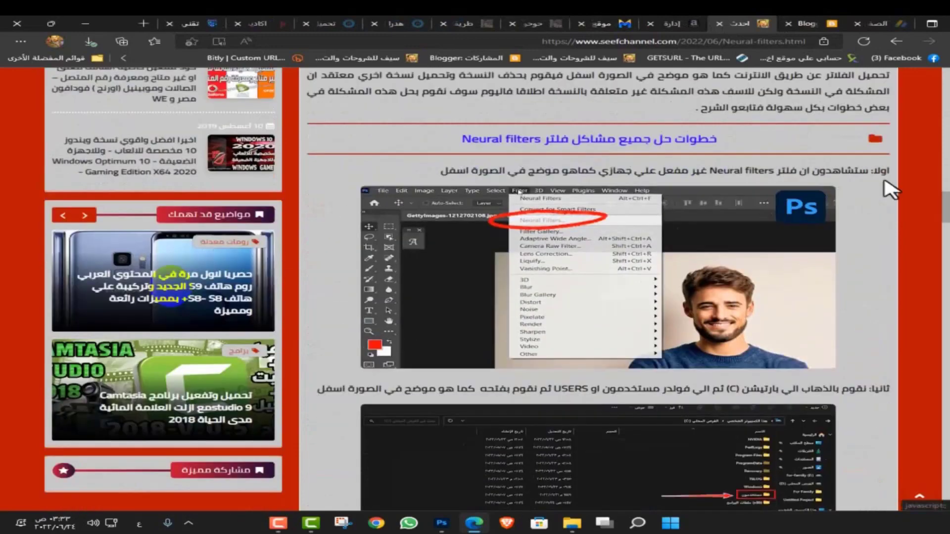
scroll(769, 218, "down", 3)
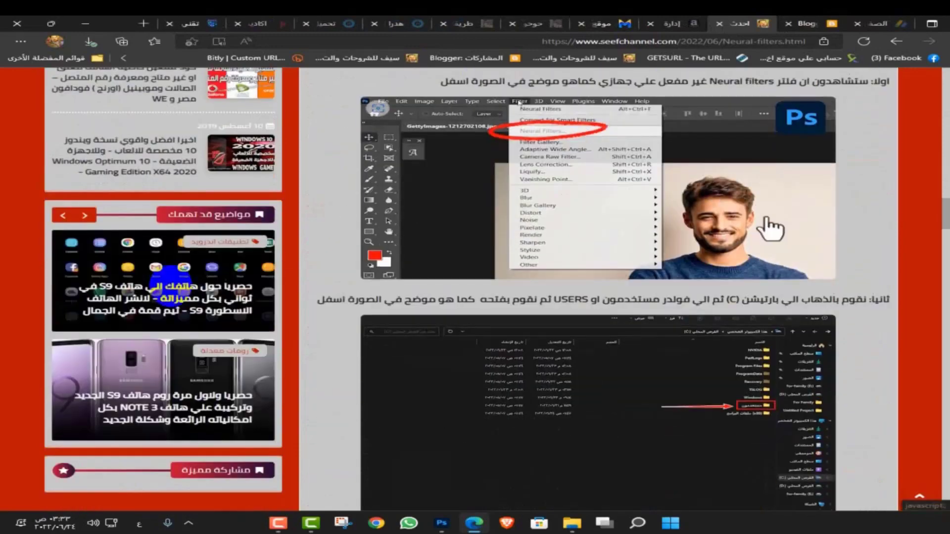
scroll(772, 188, "down", 10)
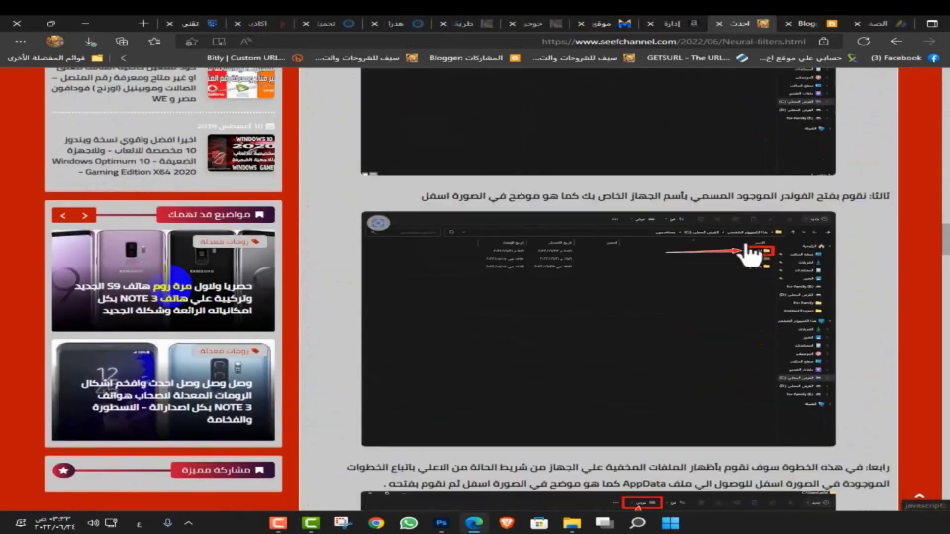
scroll(750, 254, "down", 20)
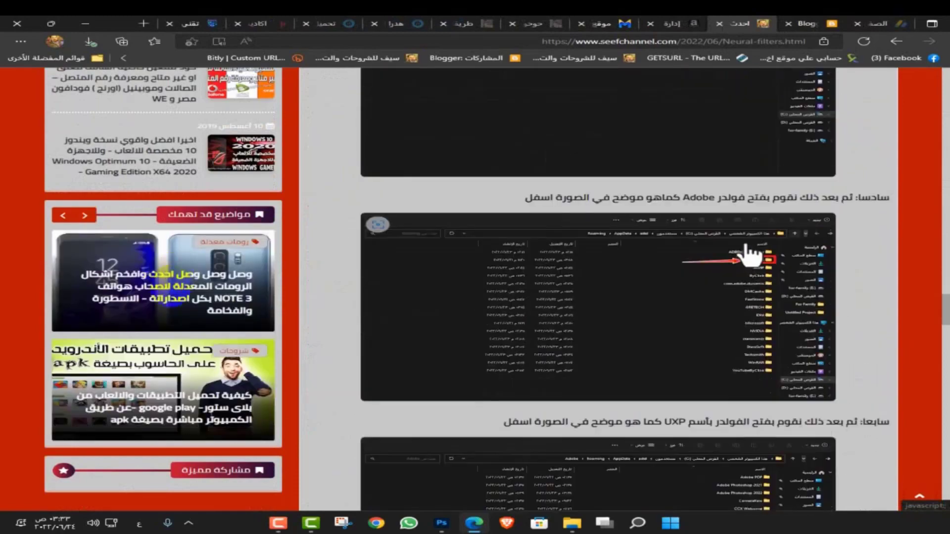
scroll(749, 255, "down", 15)
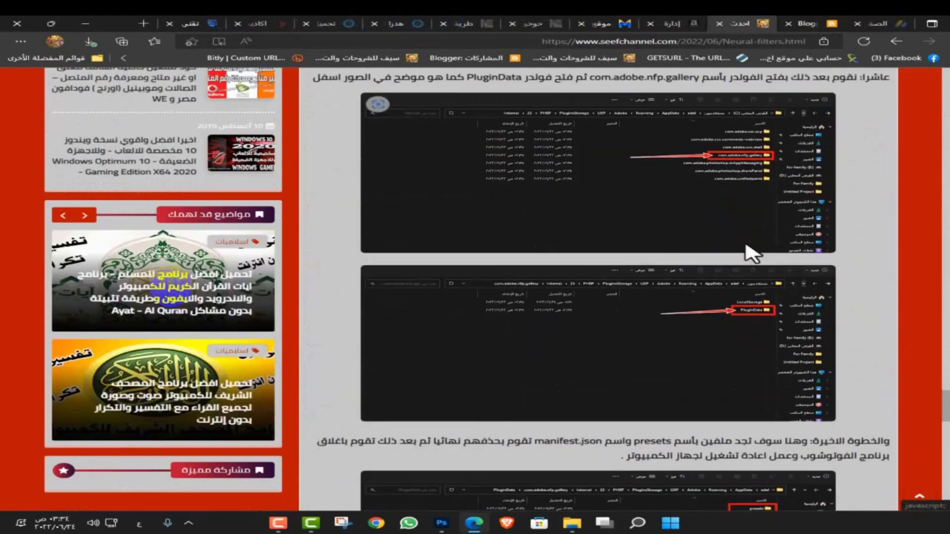
scroll(599, 296, "down", 5)
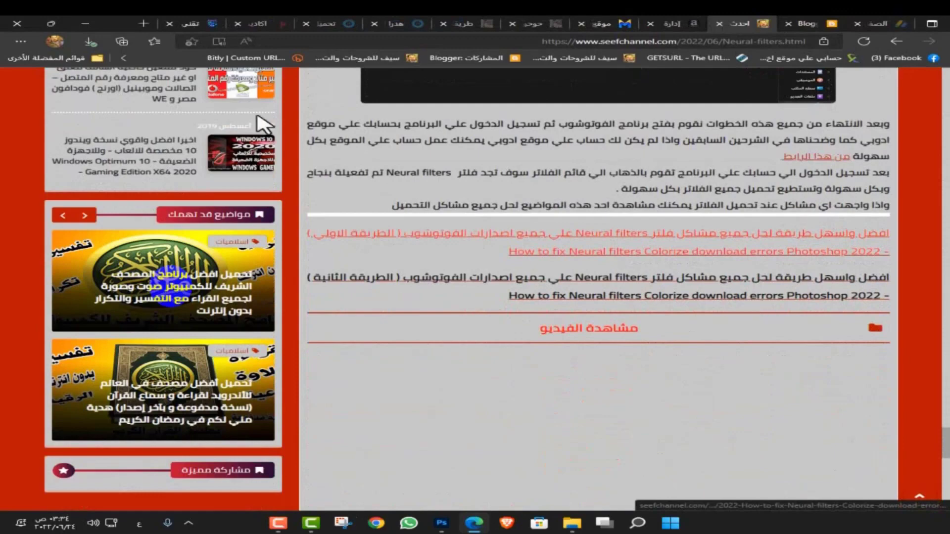
Minimize the browser, switch to Photoshop and check the filter commands for Neural Filters.
left_click(86, 24)
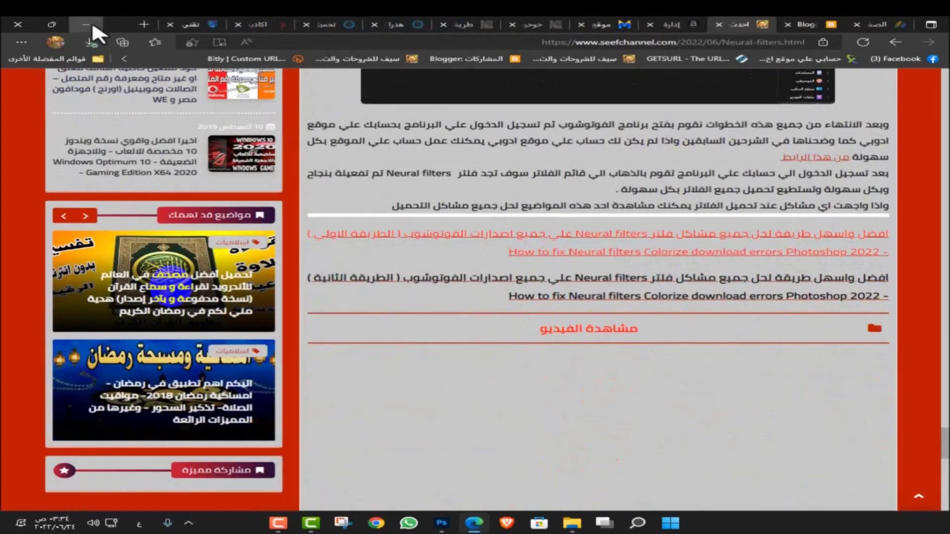
left_click(441, 522)
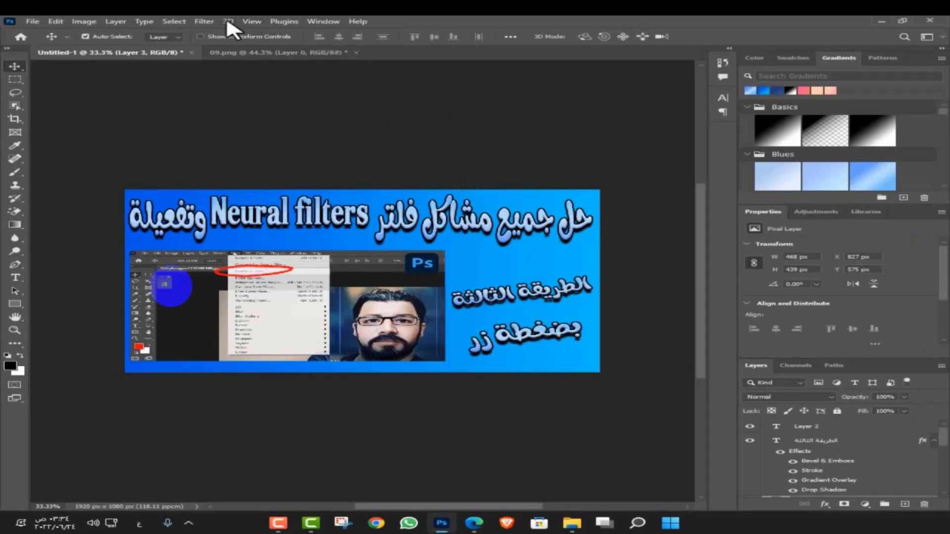
left_click(204, 22)
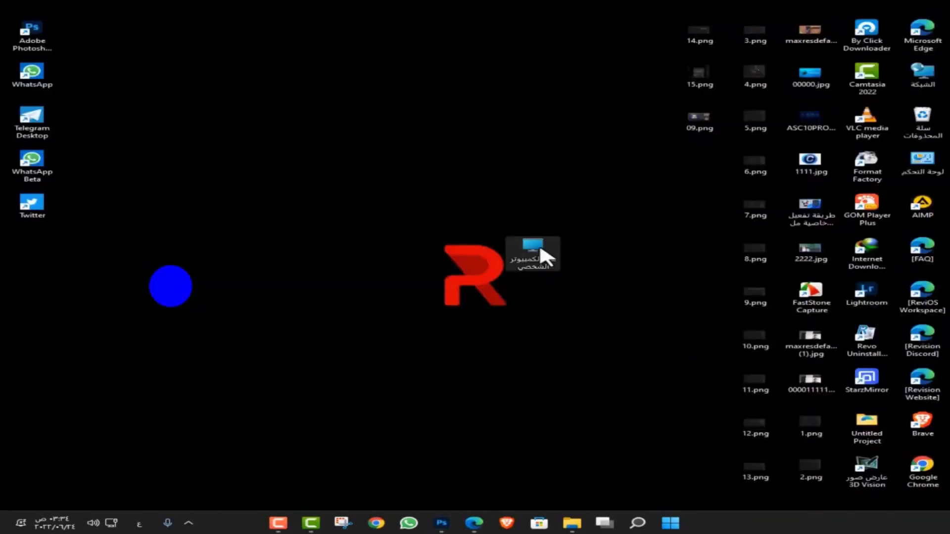
Open This PC in a maximized window and go to the current user's folder under Users on drive C.
double_click(546, 256)
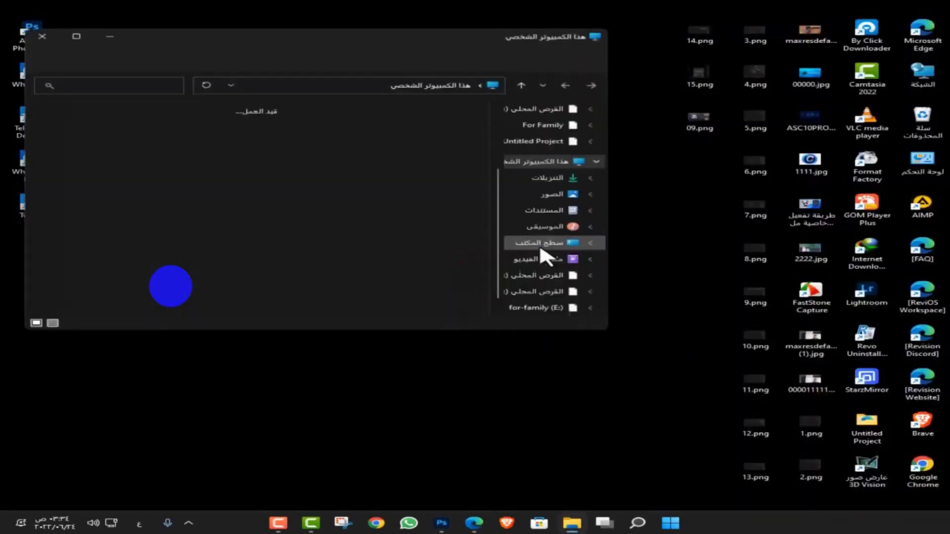
left_click(77, 40)
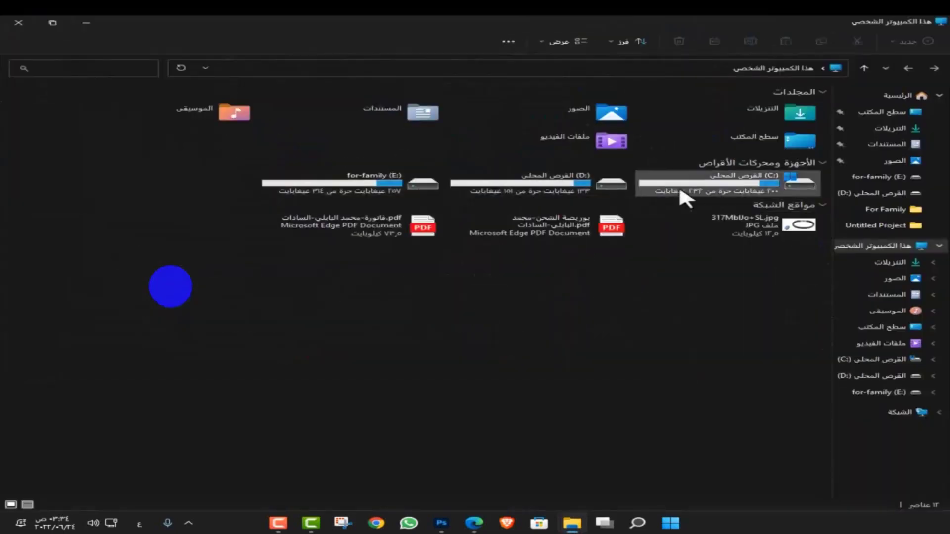
double_click(742, 185)
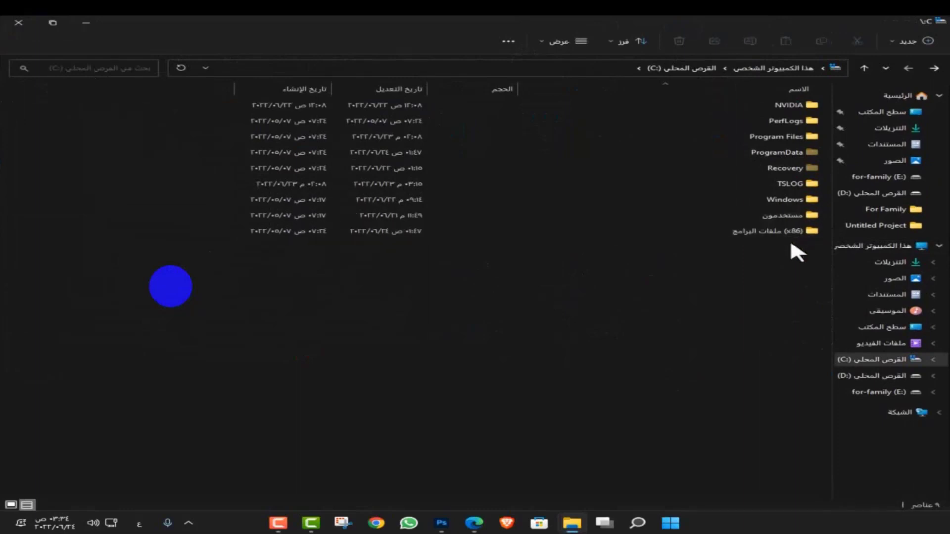
double_click(772, 215)
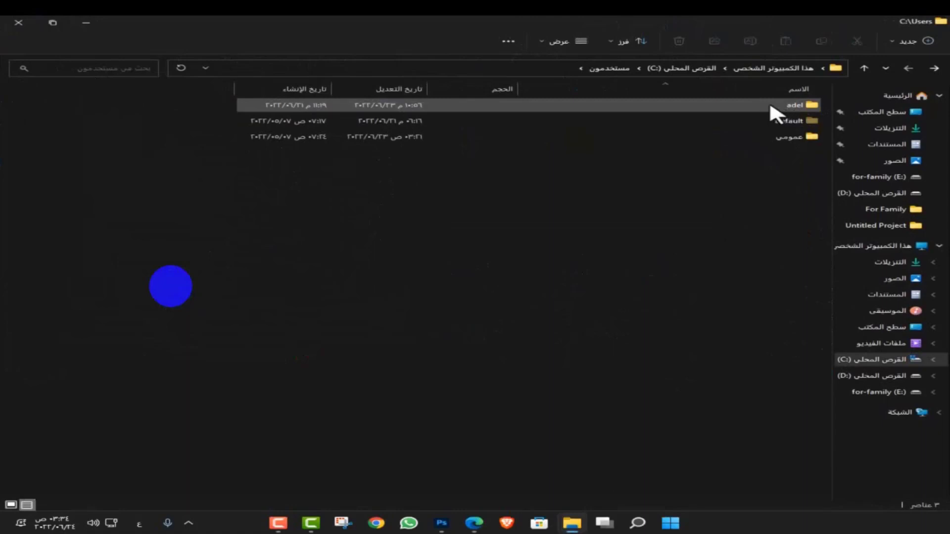
double_click(766, 107)
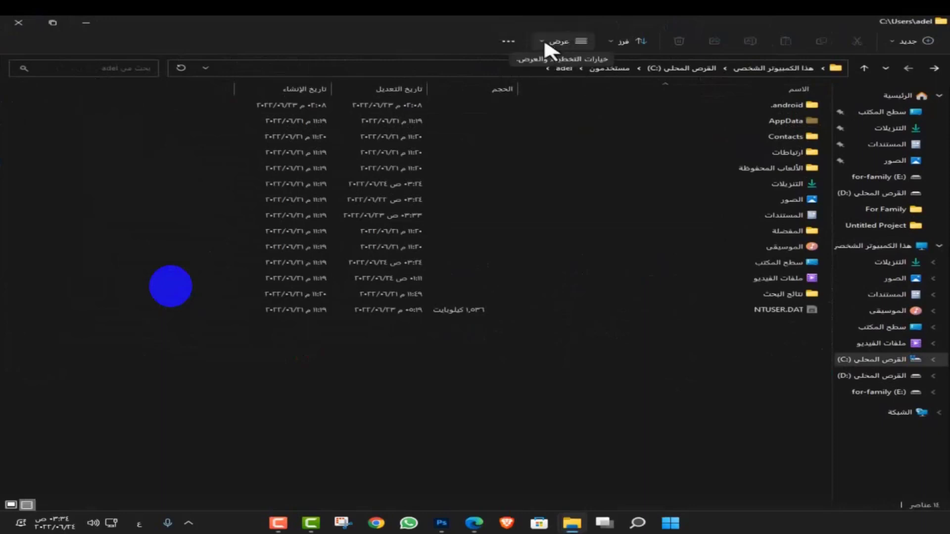
Turn off the display of hidden items in the user's folder, and turn it back on.
left_click(548, 50)
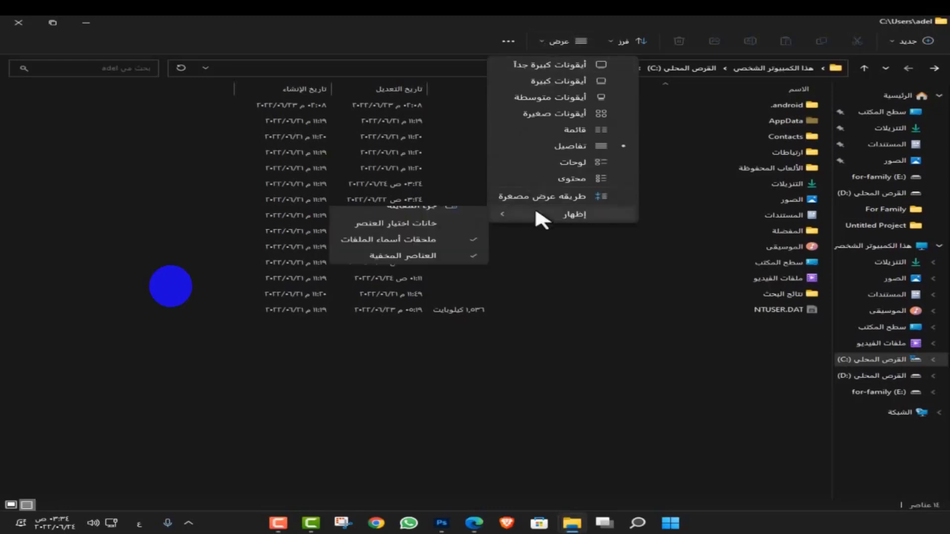
mouse_move(513, 206)
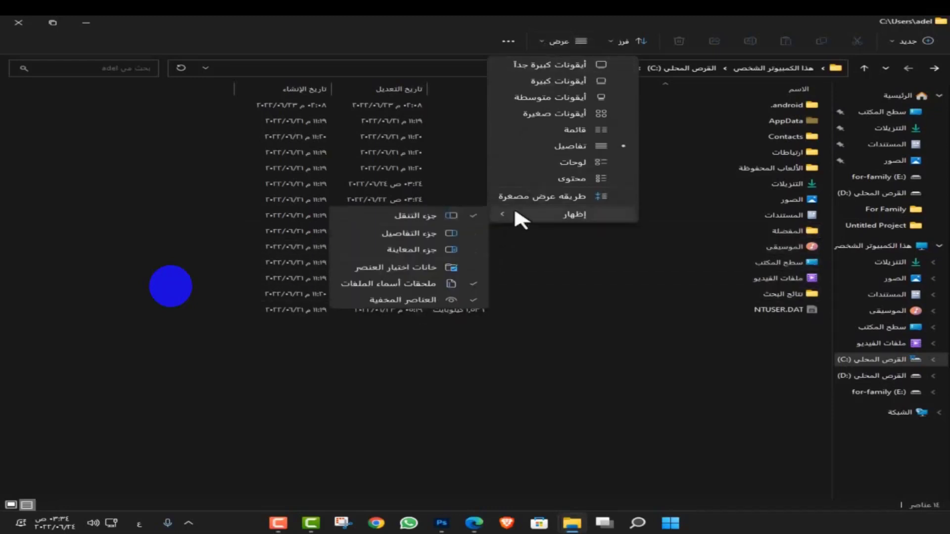
left_click(441, 298)
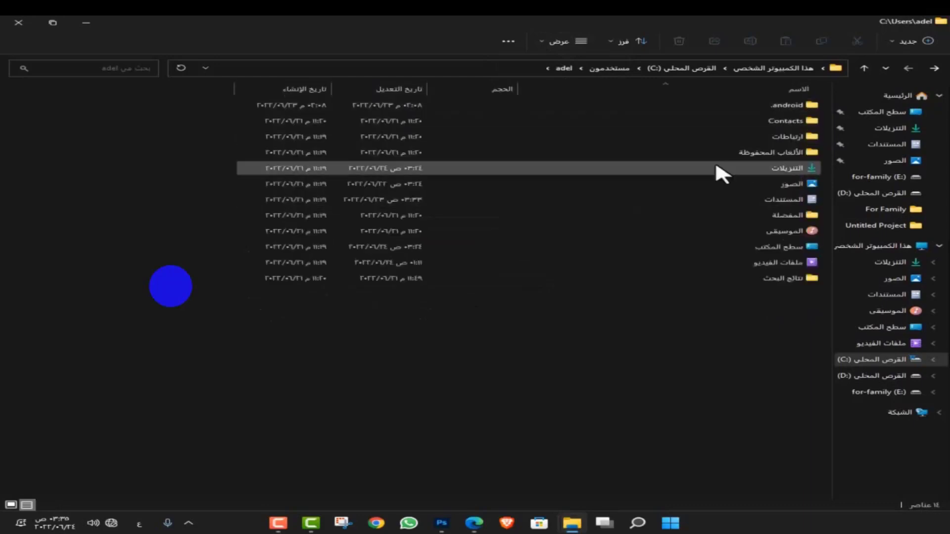
left_click(545, 49)
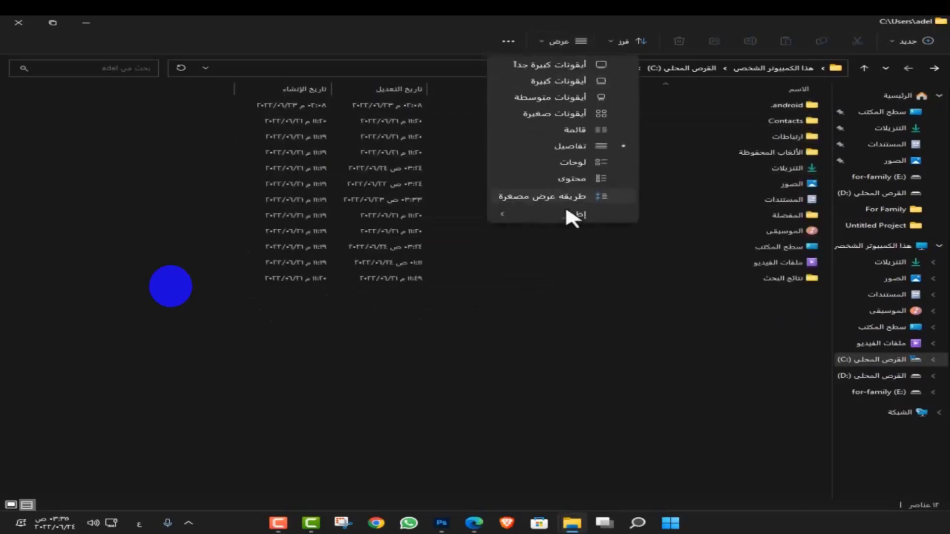
mouse_move(527, 218)
left_click(410, 303)
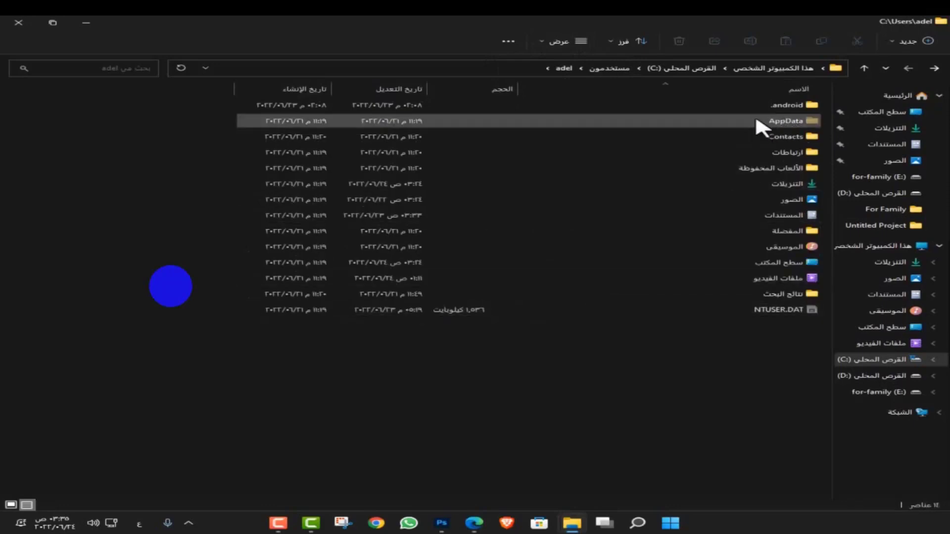
Go from the user's folder to AppData\Roaming\Adobe\UXP\PluginsStorage.
double_click(775, 122)
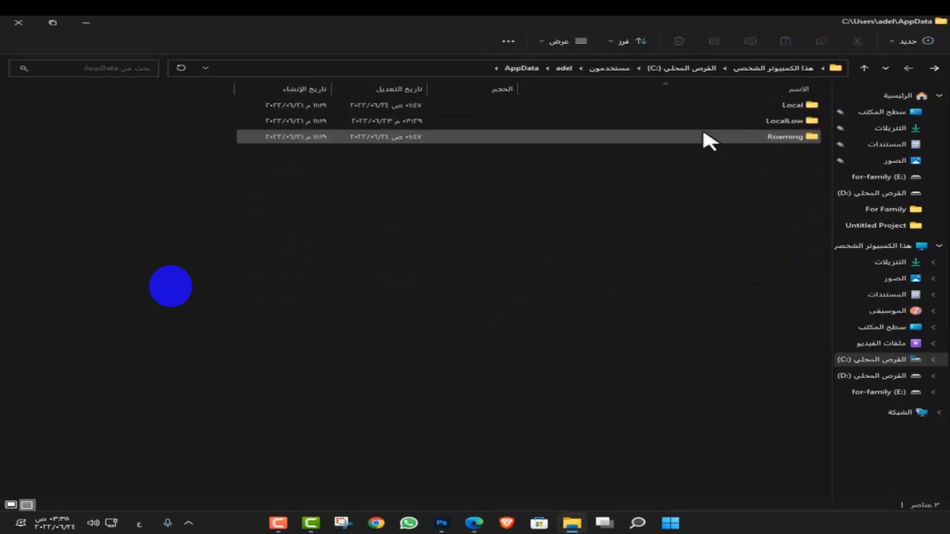
double_click(786, 137)
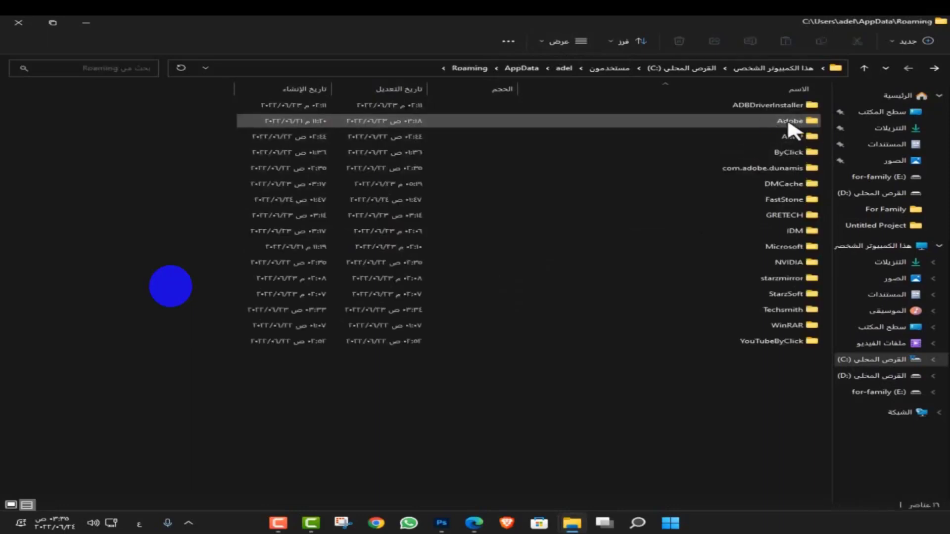
double_click(793, 123)
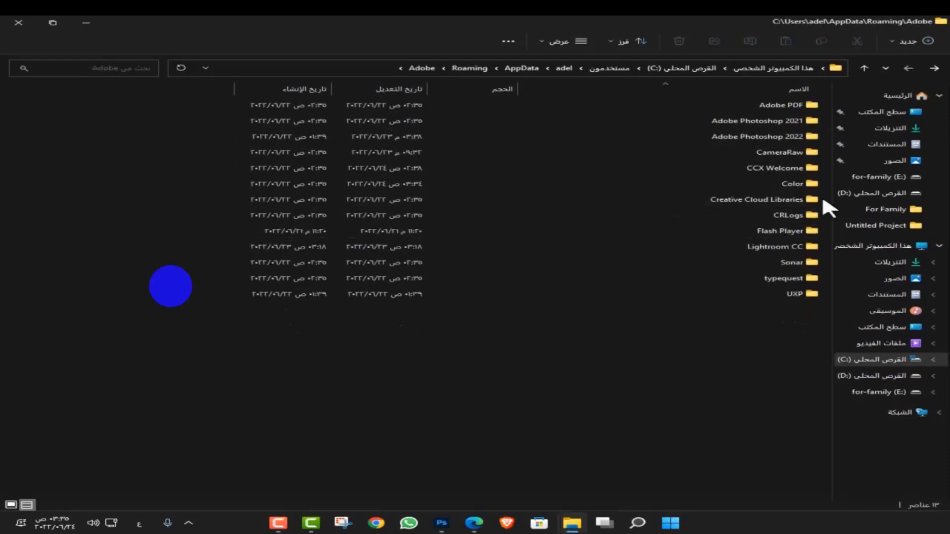
left_click(793, 295)
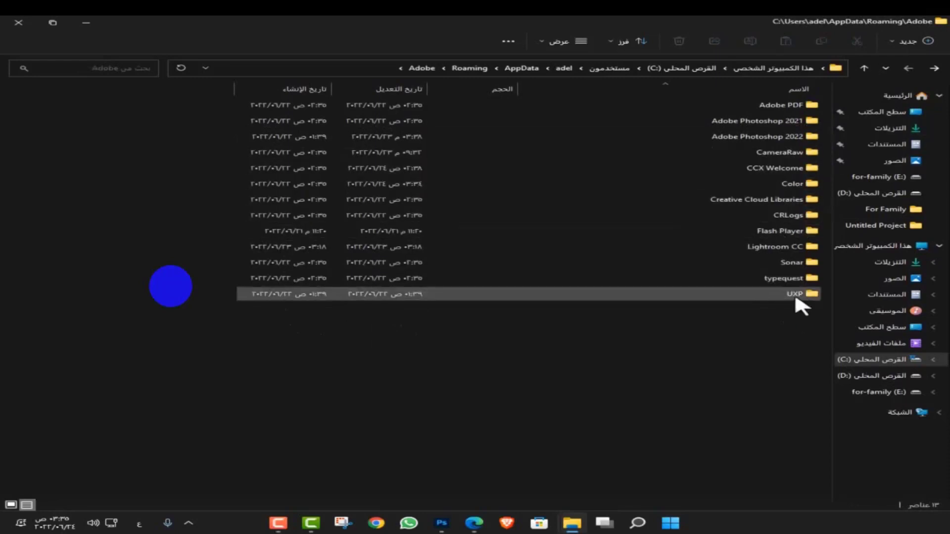
double_click(799, 293)
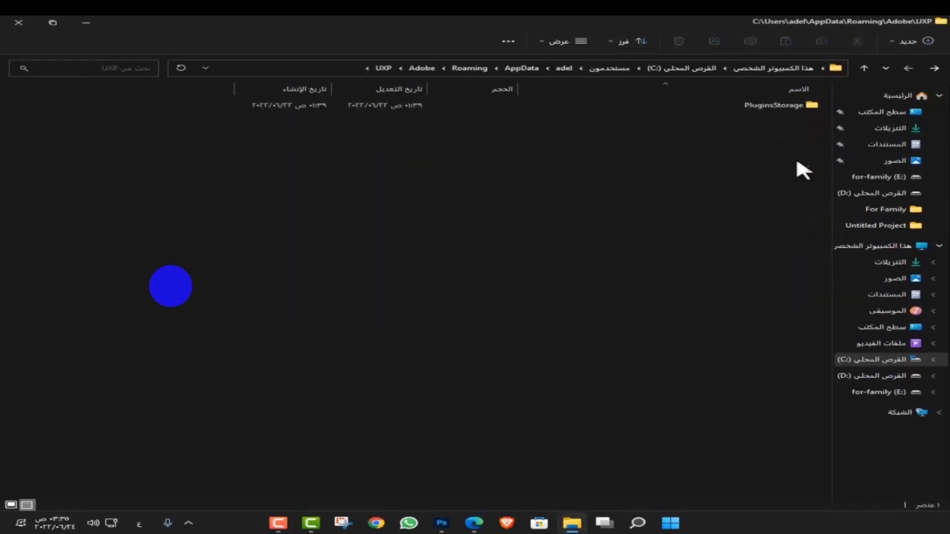
left_click(791, 105)
double_click(790, 104)
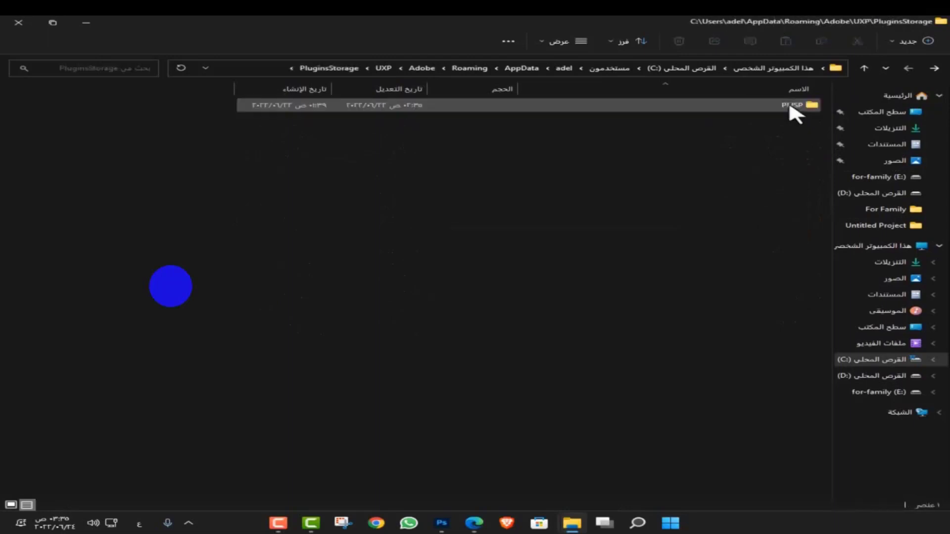
Go from PluginsStorage to PHSP\23\Internal\com.adobe.nfp.gallery\PluginData.
double_click(790, 105)
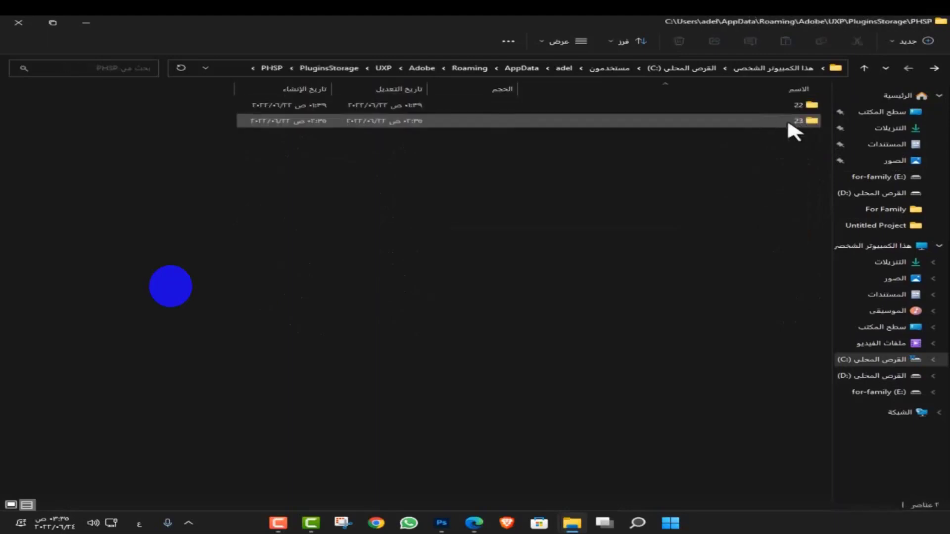
double_click(784, 123)
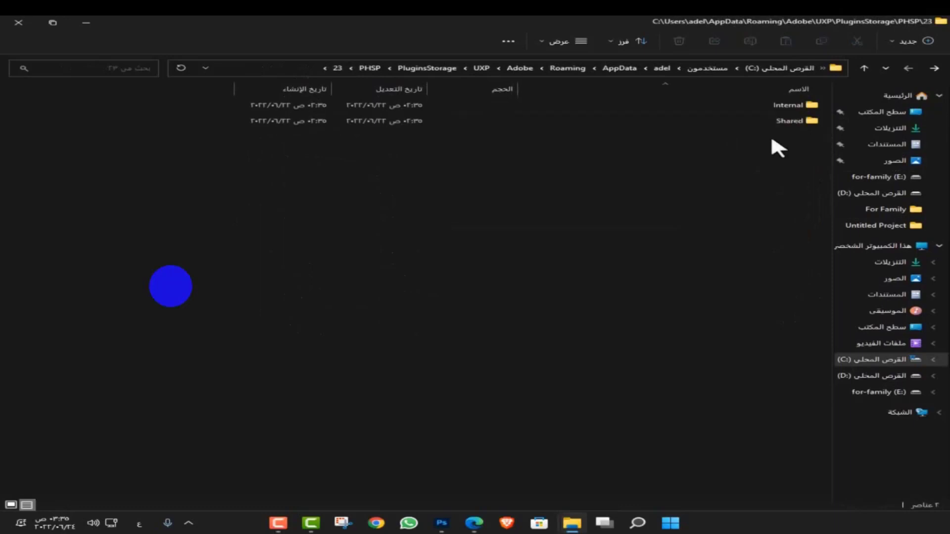
double_click(780, 104)
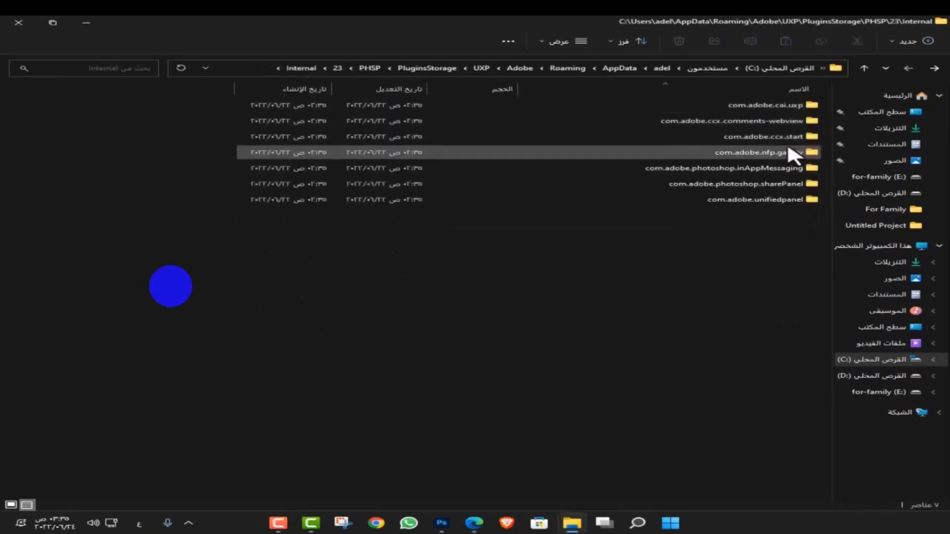
double_click(766, 153)
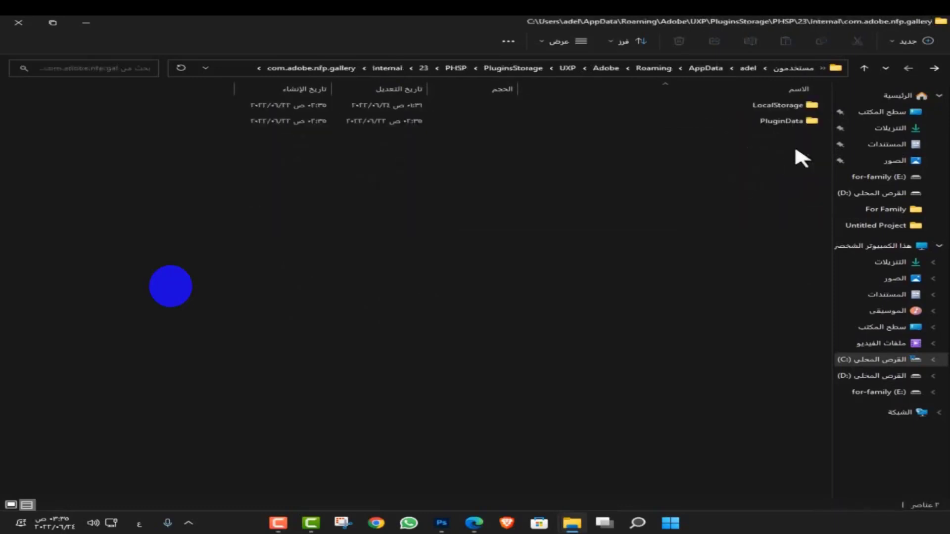
left_click(789, 122)
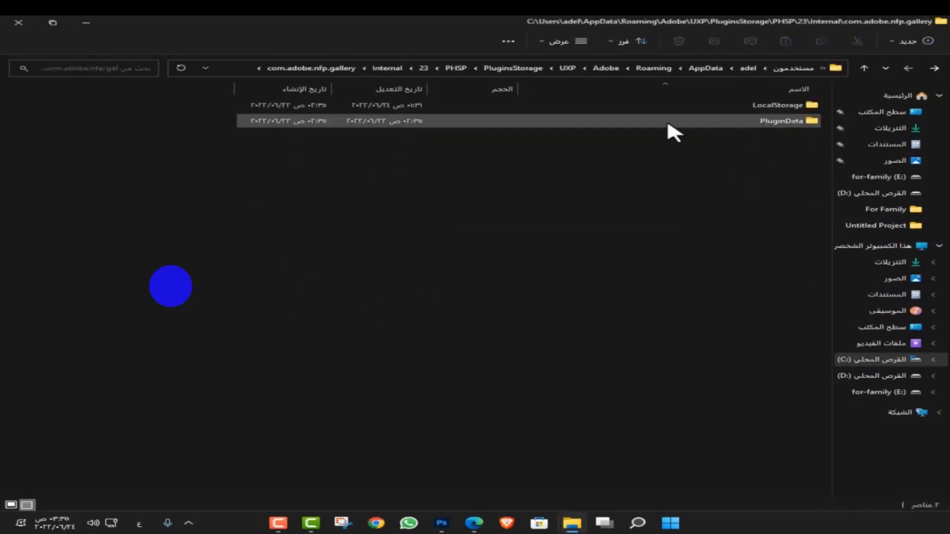
double_click(793, 124)
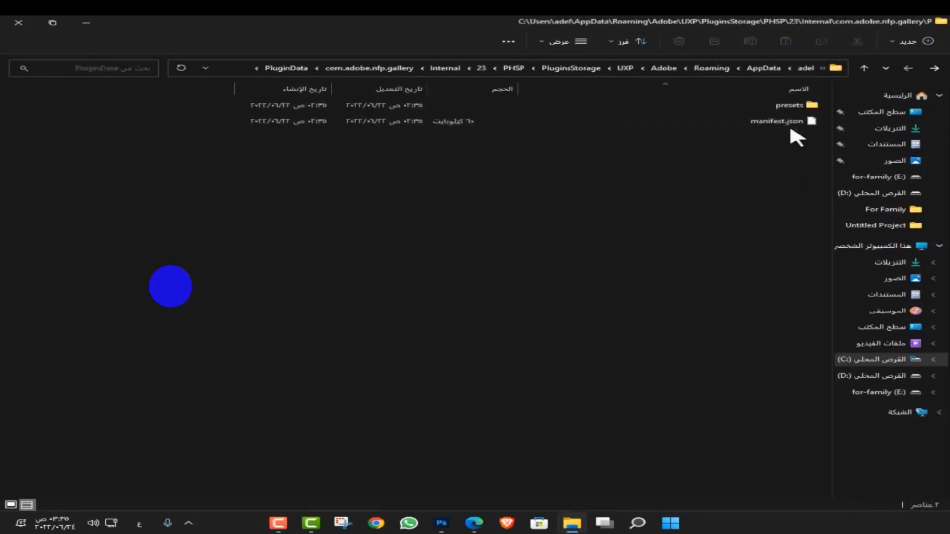
Delete the presets folder and the manifest.json file from PluginData, and close the folder window.
key("ctrl+a")
right_click(778, 108)
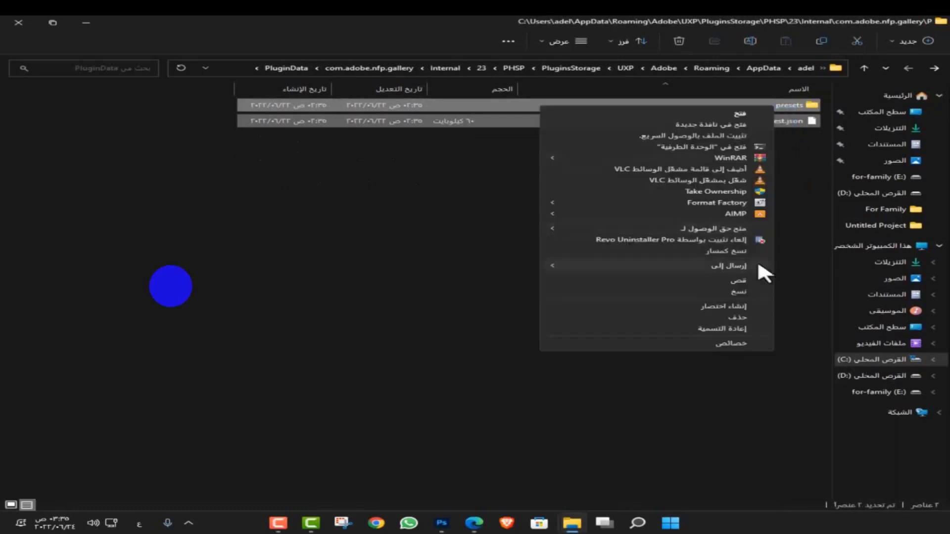
left_click(750, 314)
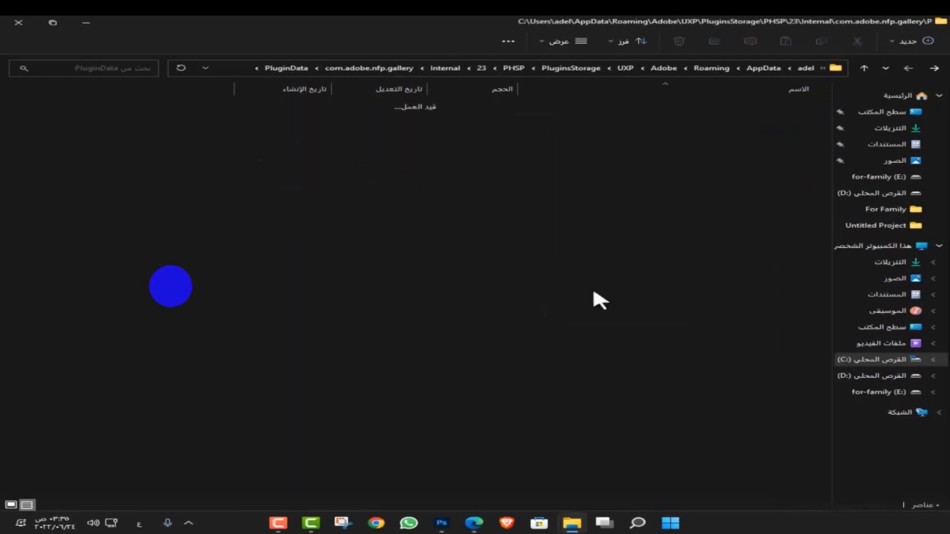
left_click(19, 22)
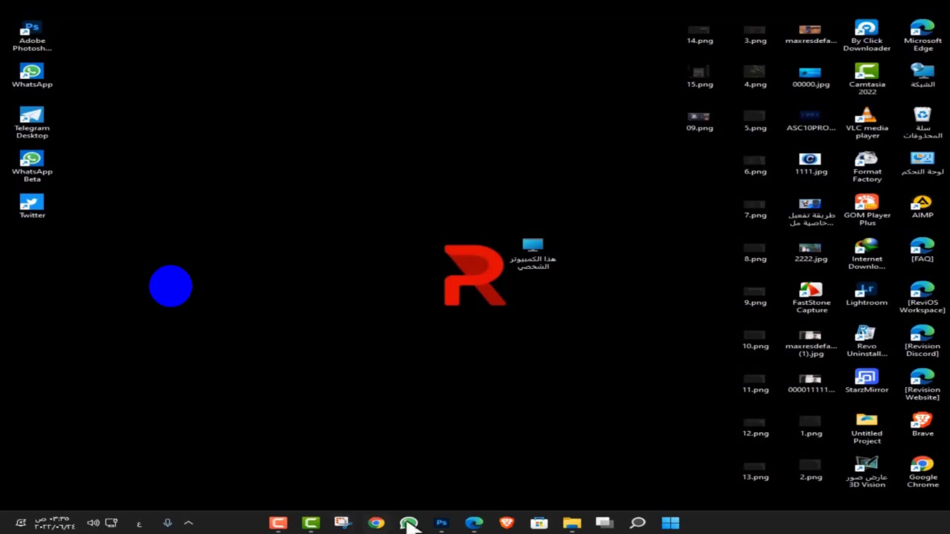
Switch to Photoshop and quit it without saving changes to the open documents.
left_click(442, 523)
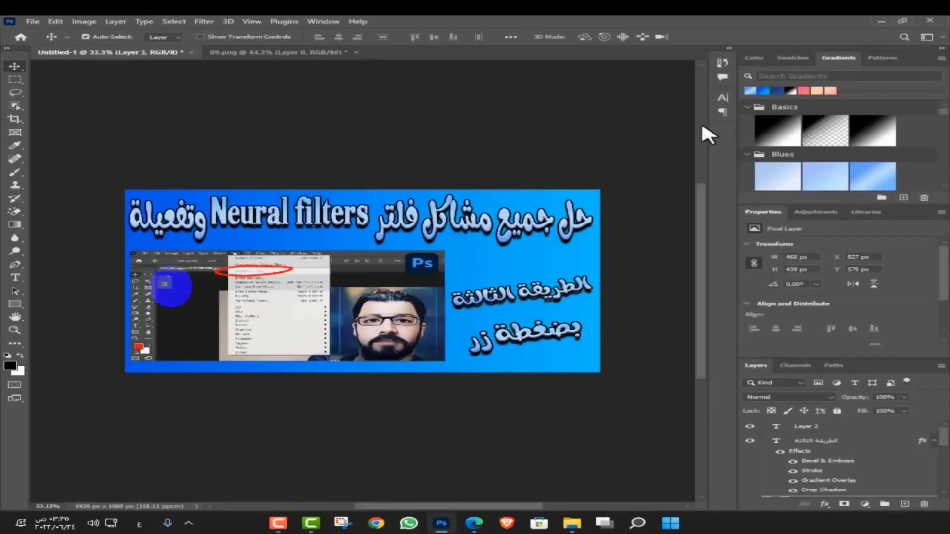
left_click(930, 21)
left_click(483, 204)
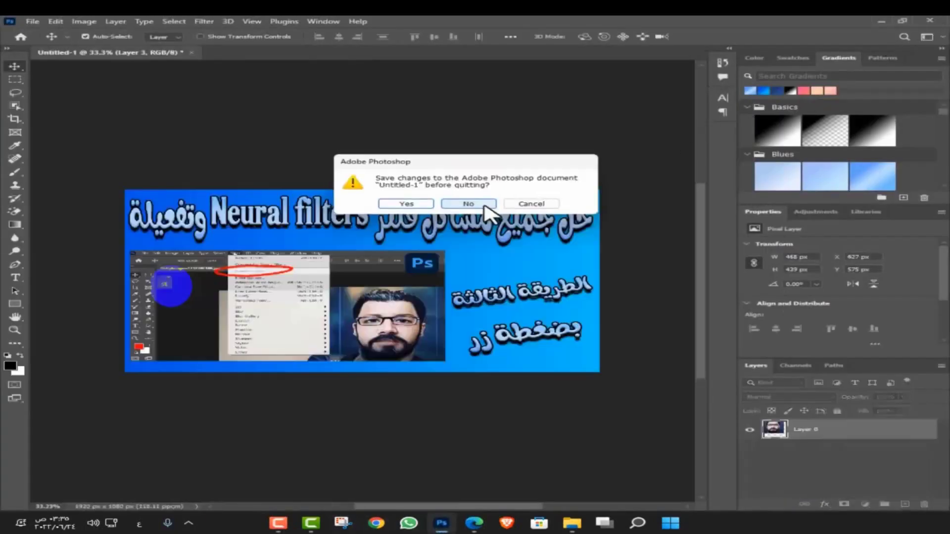
left_click(482, 204)
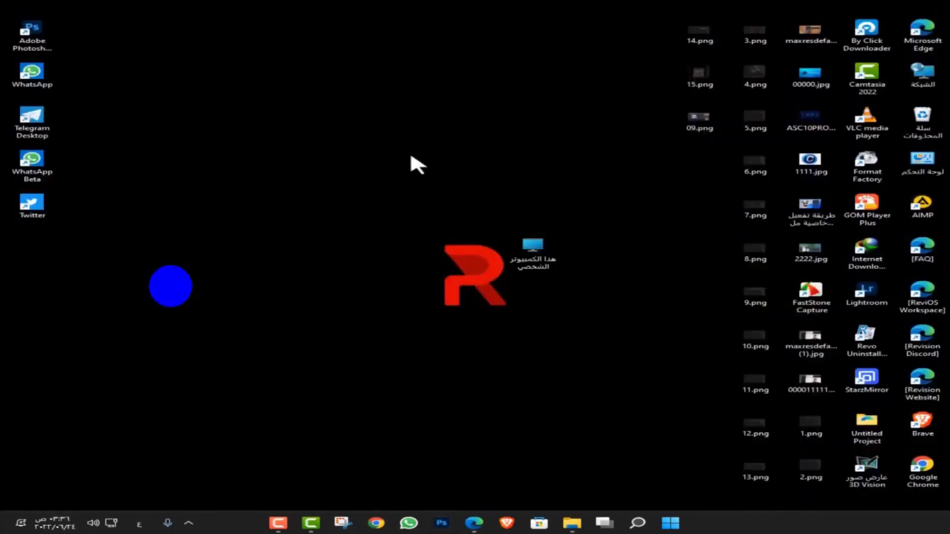
Restart Photoshop 2022 and open the recent file 09.png.
left_click(33, 30)
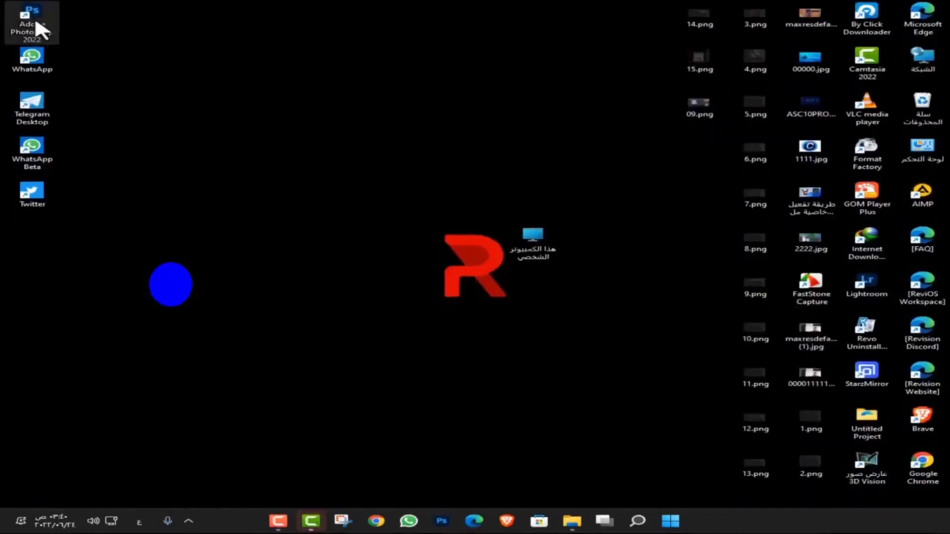
double_click(34, 16)
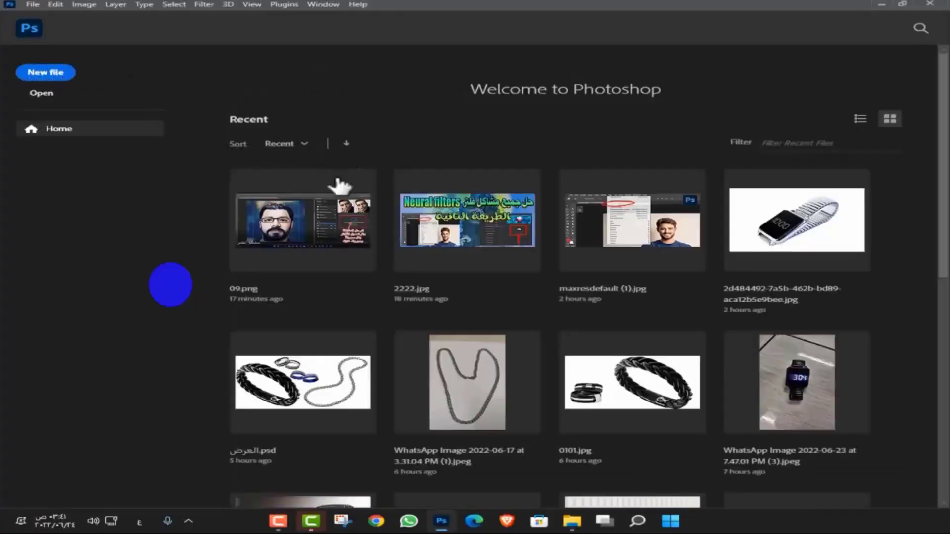
left_click(307, 221)
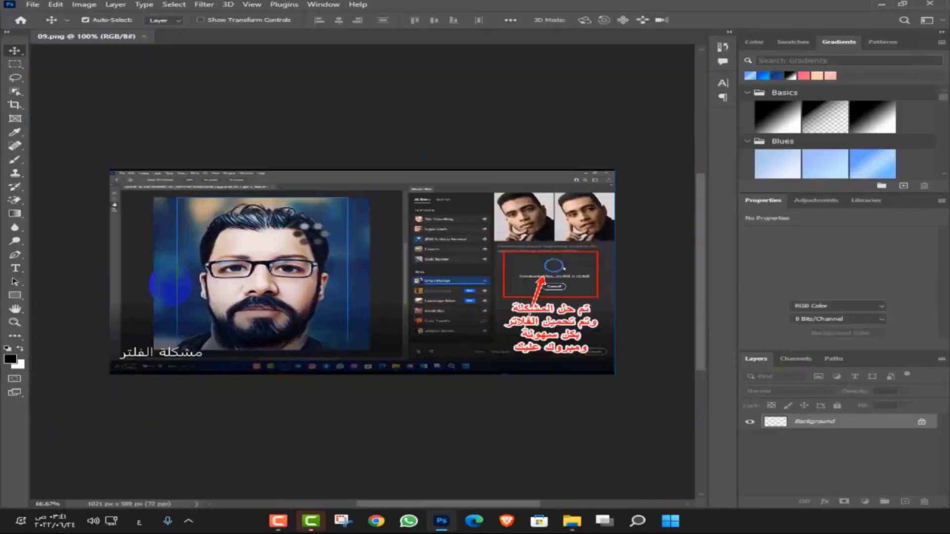
Sign in to the Adobe account with the account e-mail and password, and check that the account is signed in.
left_click(204, 6)
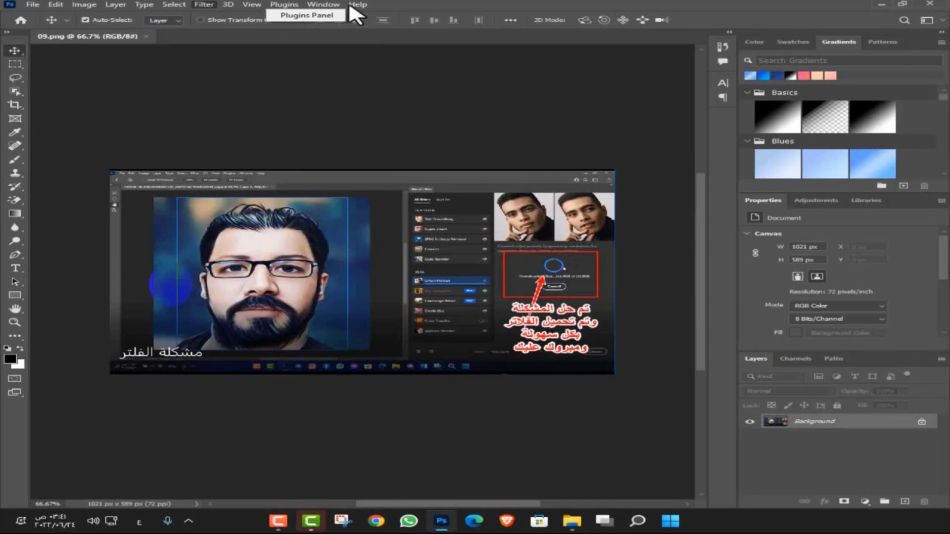
mouse_move(350, 7)
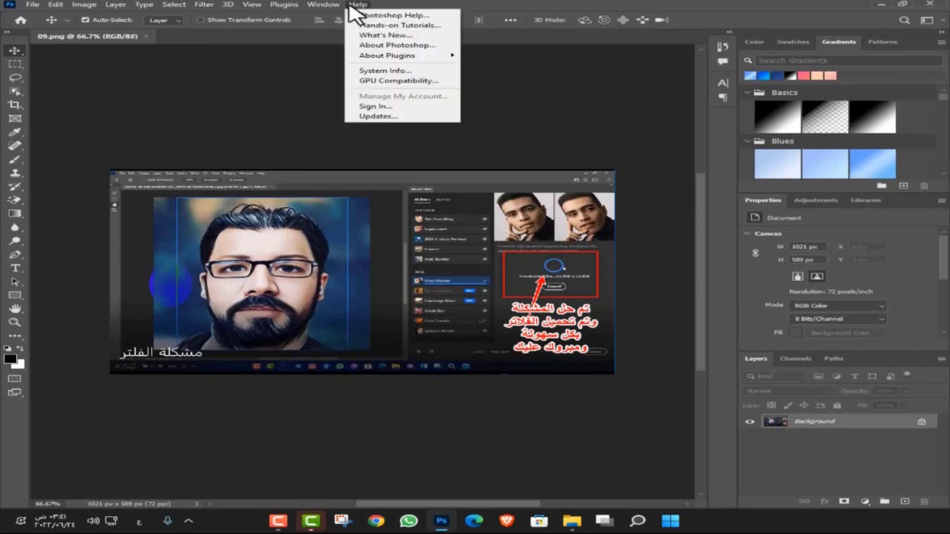
left_click(376, 106)
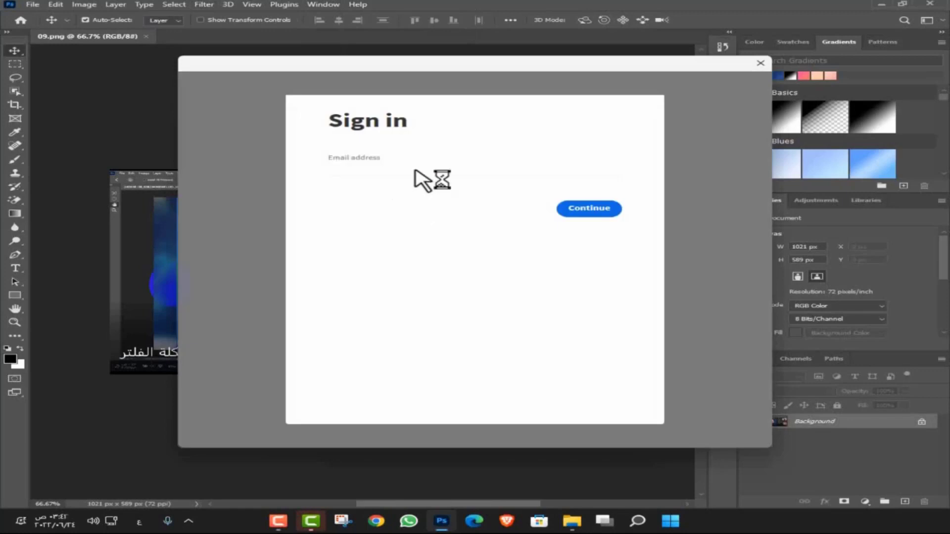
key("alt+shift")
left_click(391, 206)
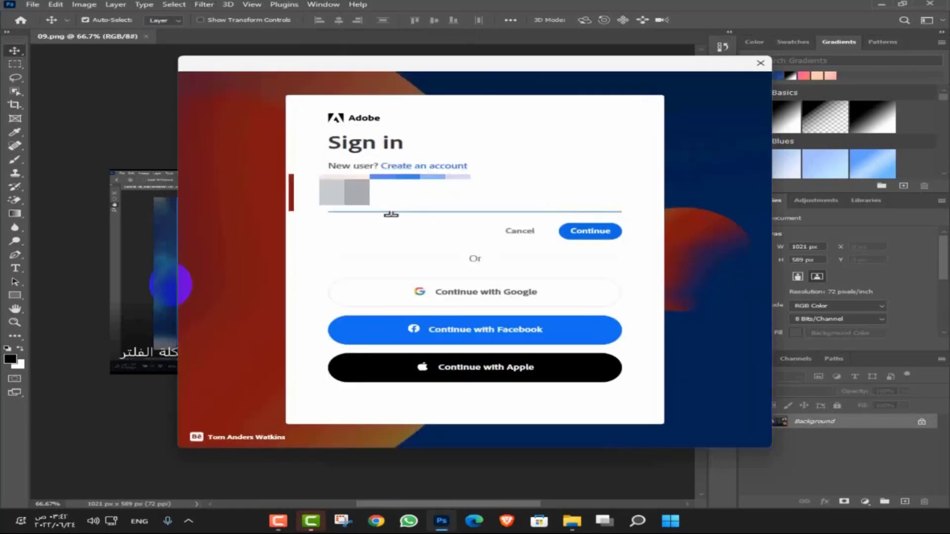
left_click(591, 232)
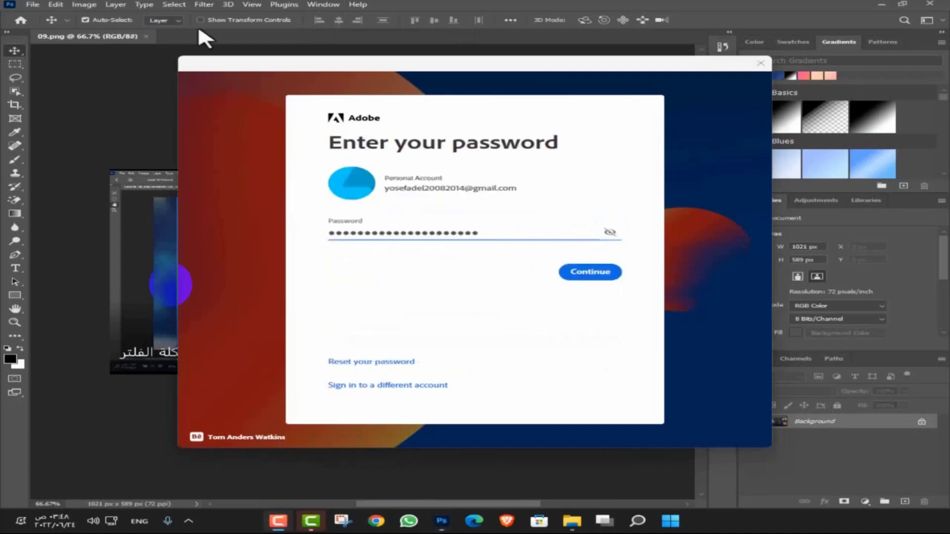
left_click(588, 272)
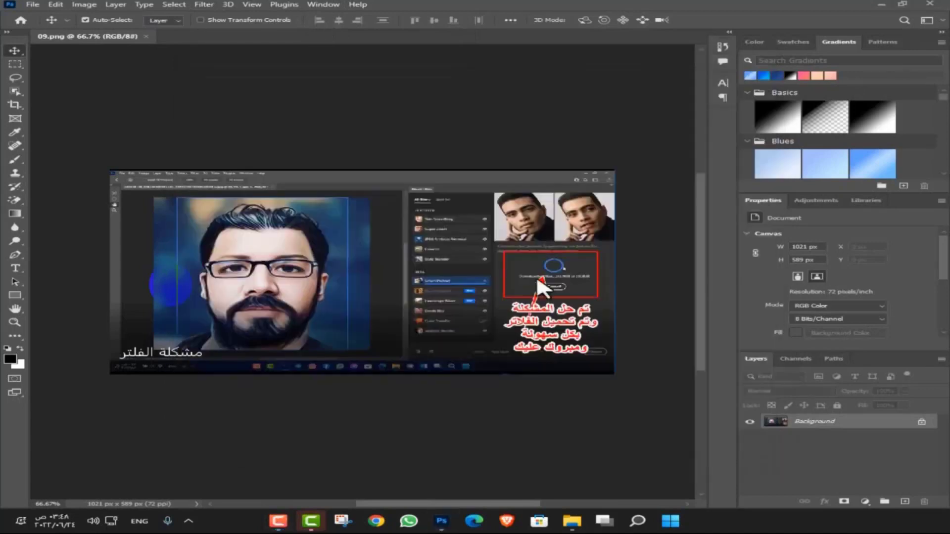
left_click(357, 6)
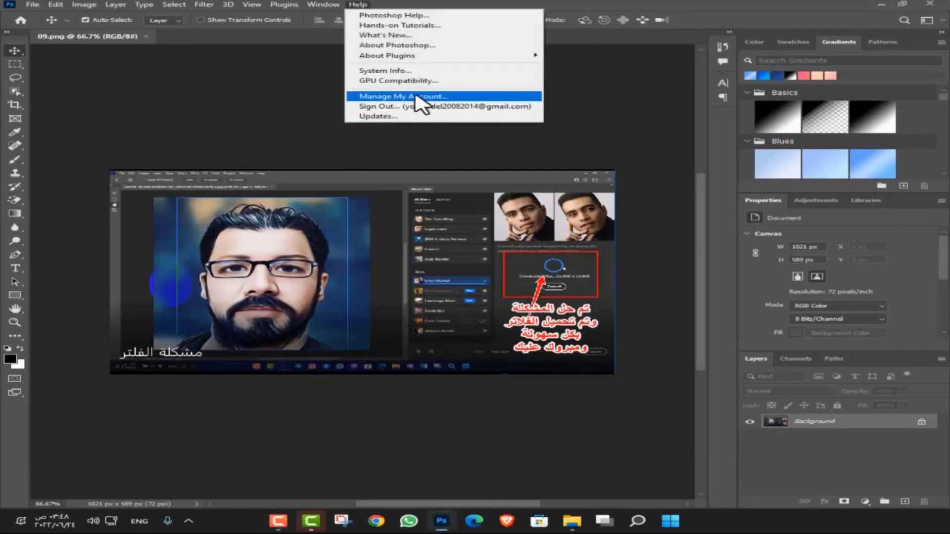
left_click(359, 4)
Open Neural Filters for the 09.png image and skip the welcome tour.
left_click(209, 6)
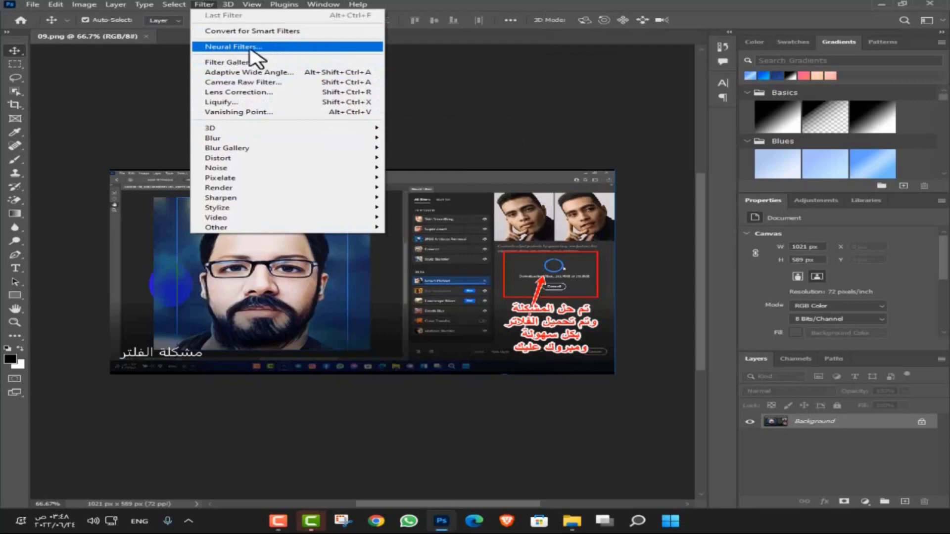
left_click(222, 48)
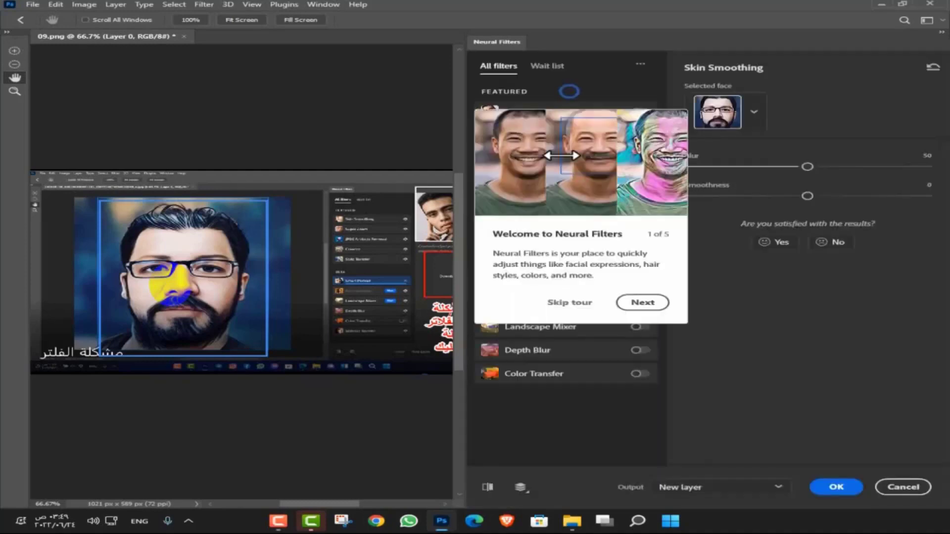
left_click(569, 302)
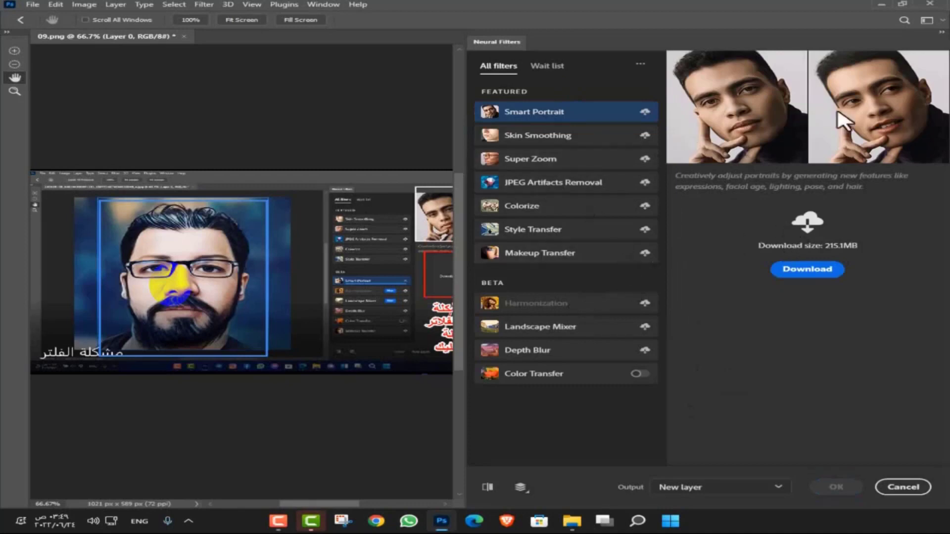
View the Skin Smoothing filter and start the download of the Super Zoom filter.
left_click(536, 138)
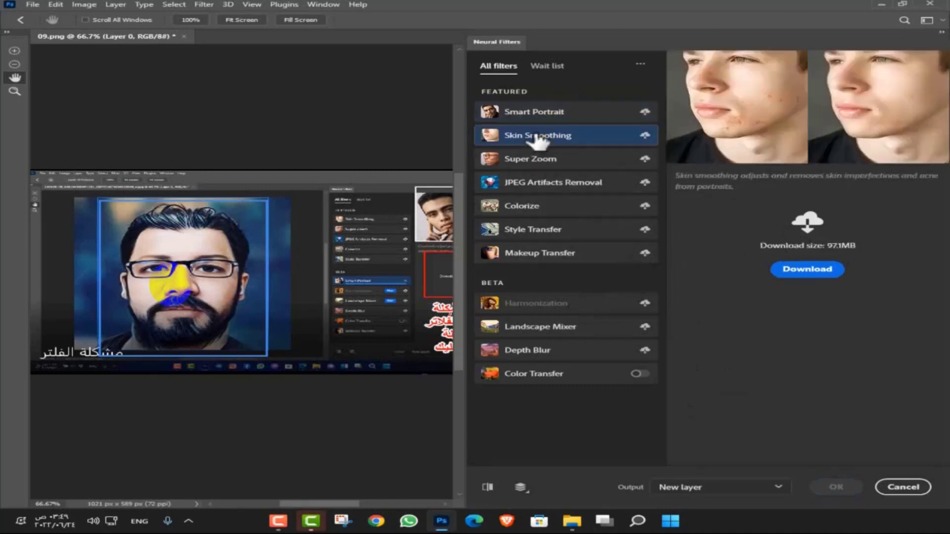
left_click(562, 161)
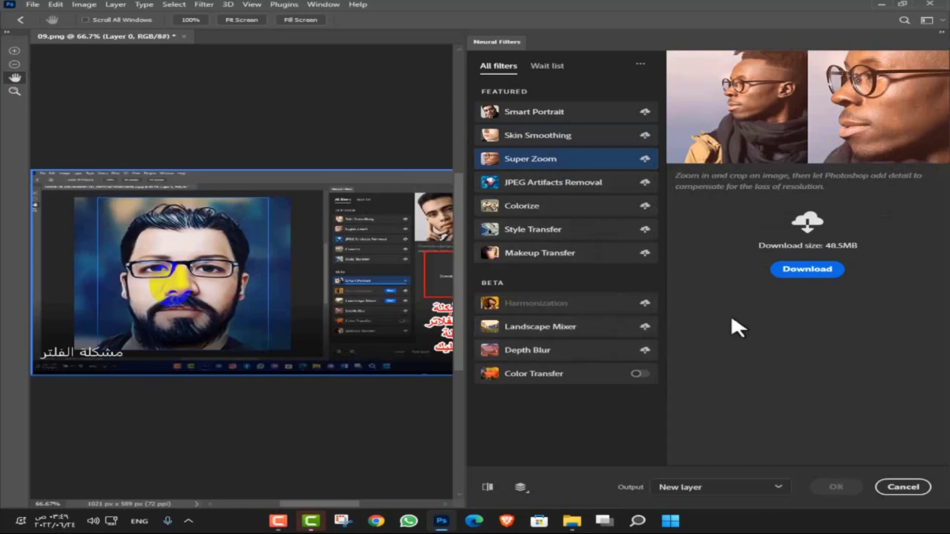
left_click(816, 271)
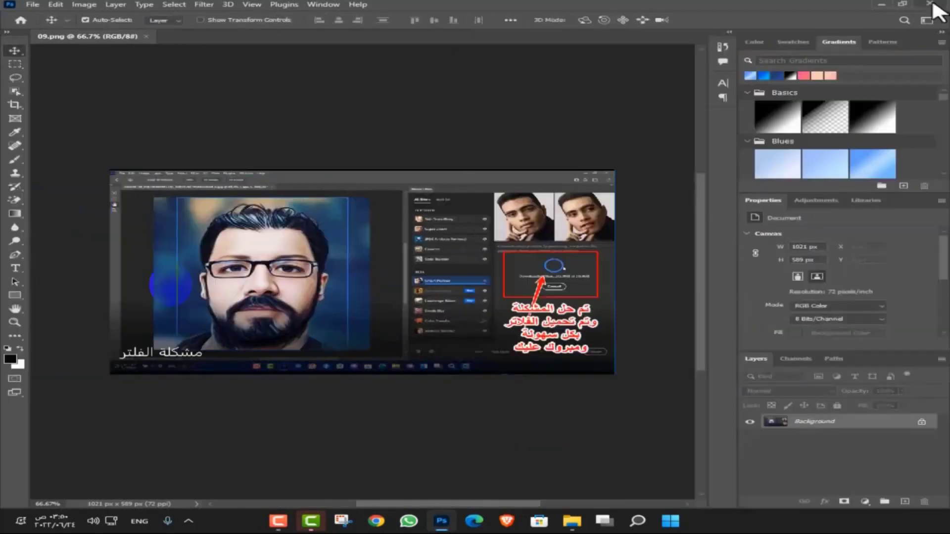
Quit Photoshop and end the CCXProcess and Adobe Photoshop 2022 background processes in Task Manager.
left_click(932, 4)
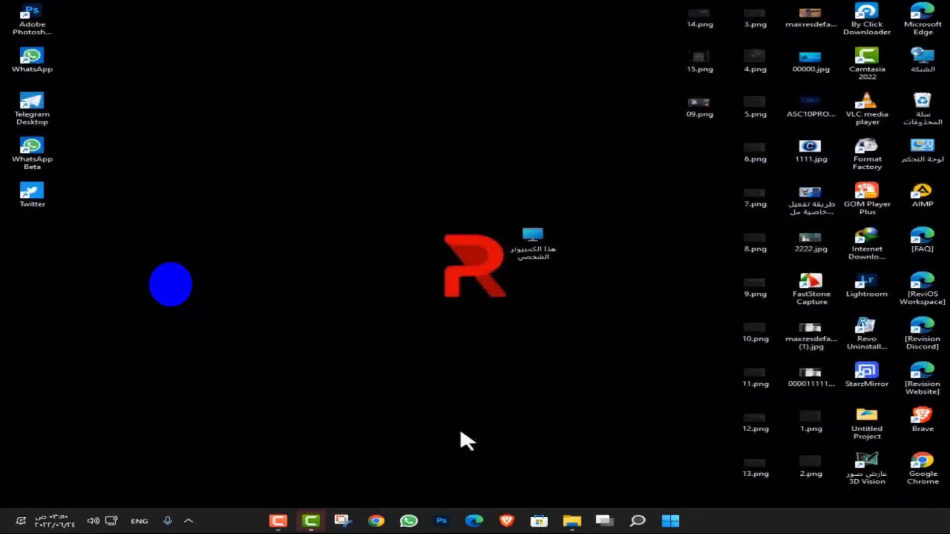
right_click(676, 523)
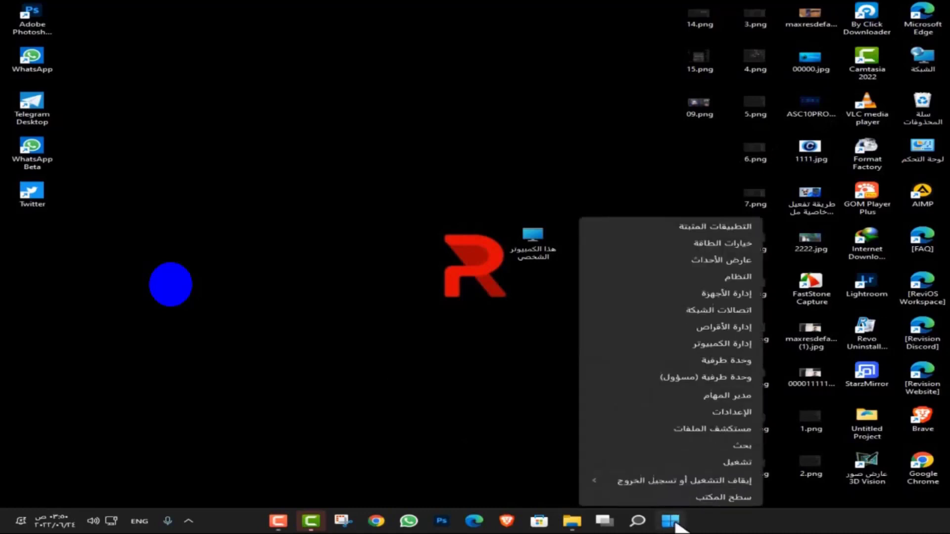
left_click(737, 406)
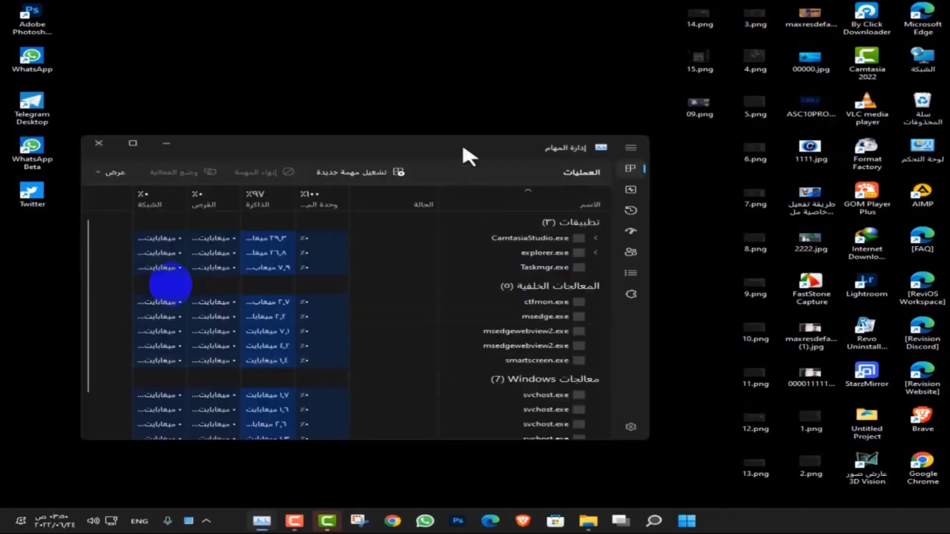
left_click_drag(461, 143, 473, 89)
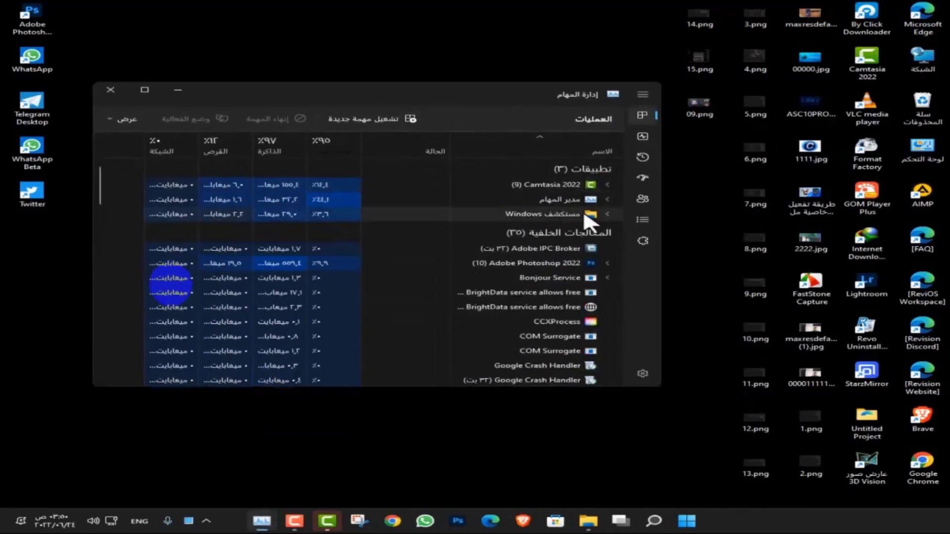
right_click(575, 326)
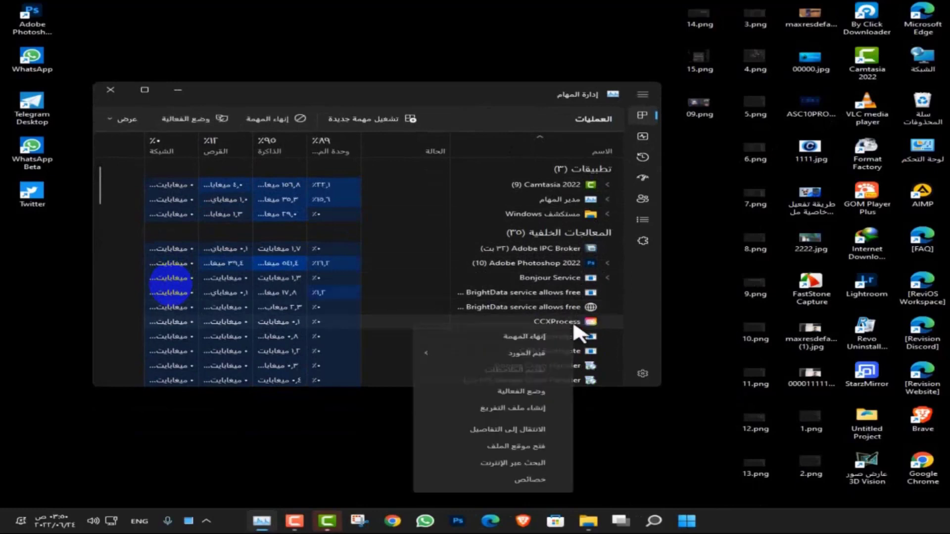
left_click(547, 340)
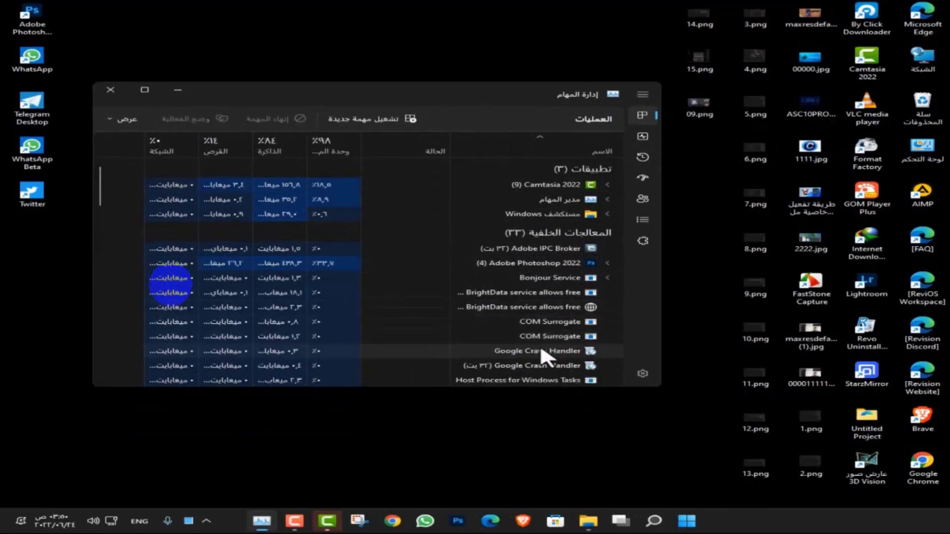
right_click(576, 261)
left_click(549, 305)
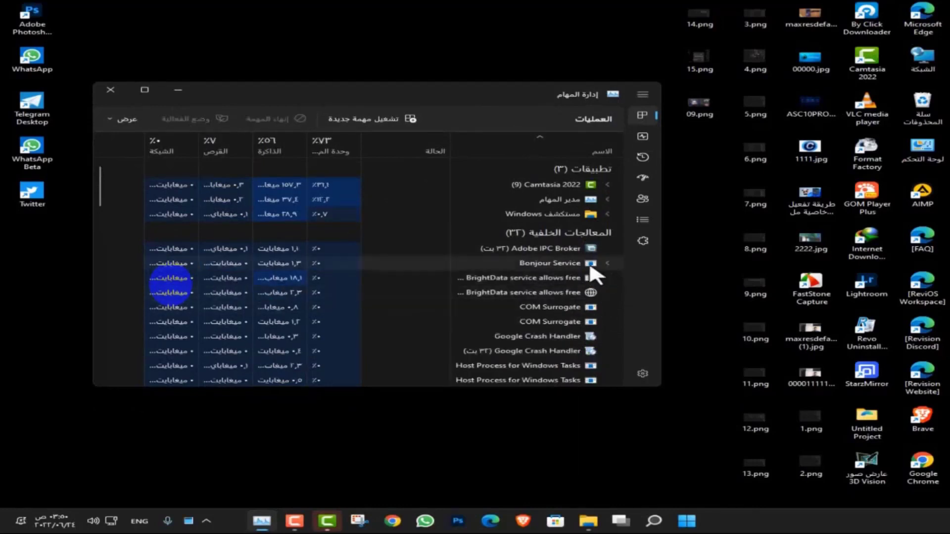
Look through the background and Windows processes in Task Manager for remaining Adobe or Photoshop processes.
scroll(576, 263, "down", 1)
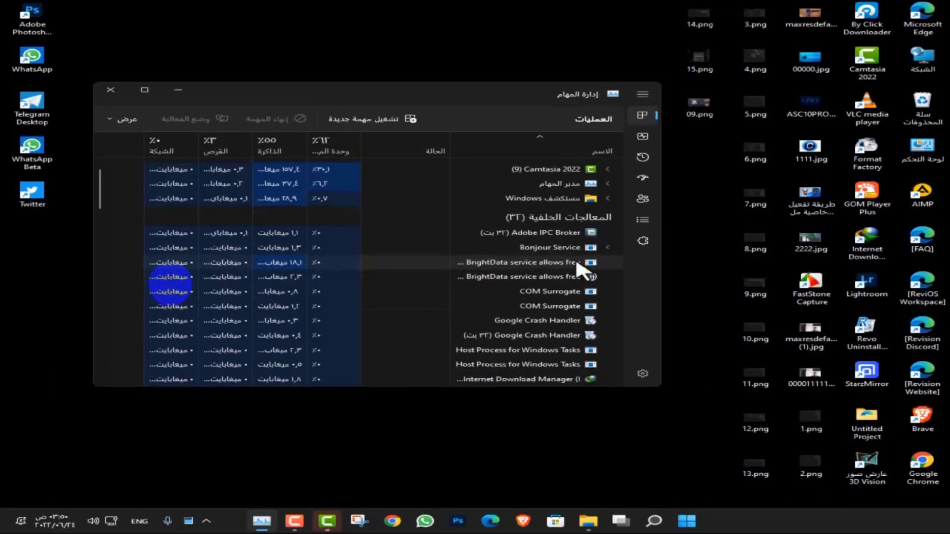
scroll(577, 263, "down", 3)
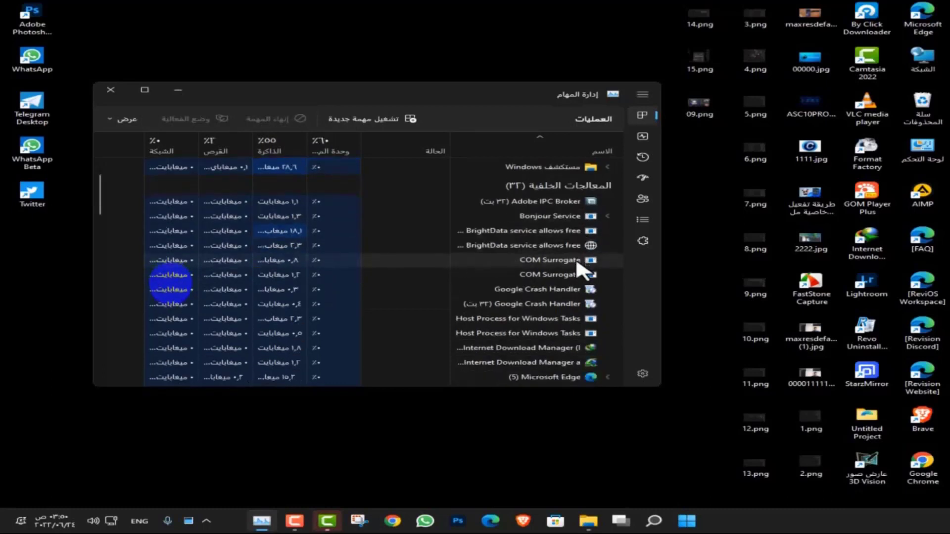
scroll(576, 264, "down", 3)
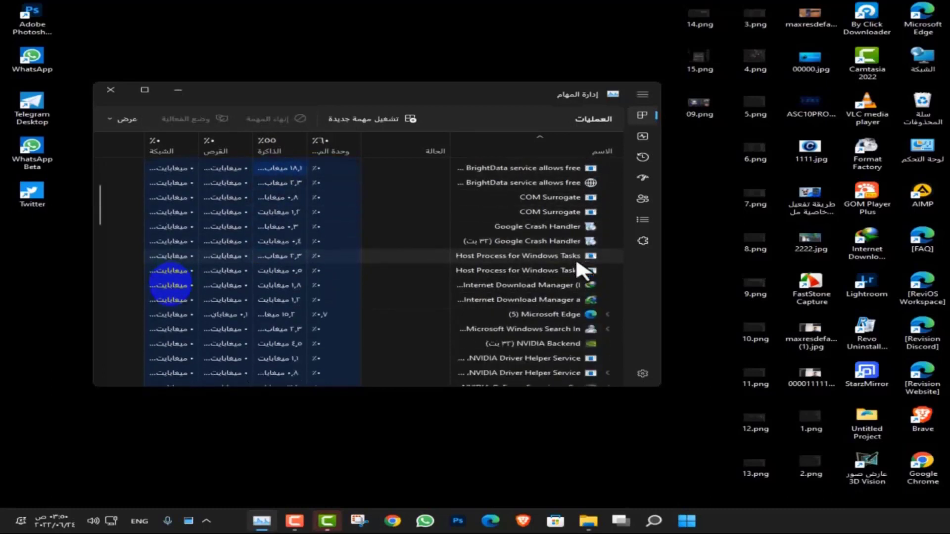
scroll(576, 263, "down", 6)
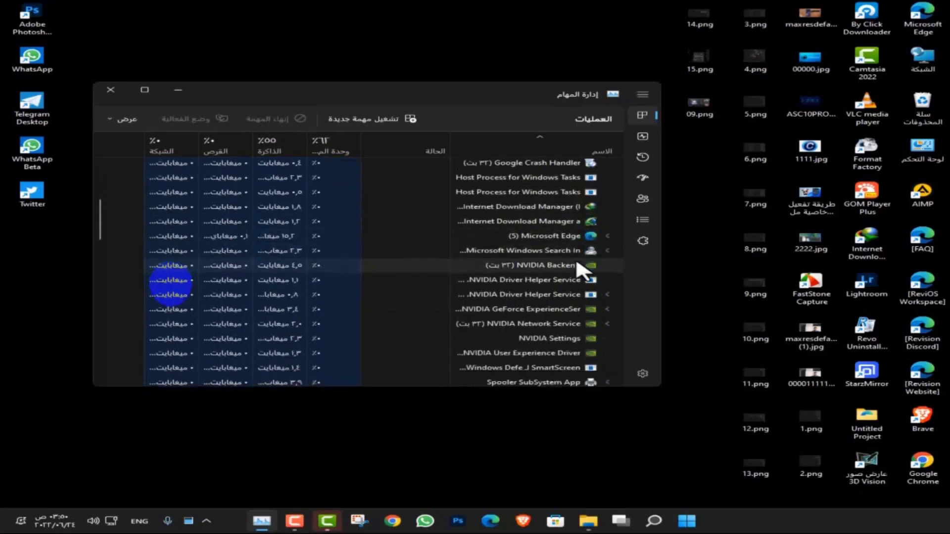
scroll(577, 264, "down", 5)
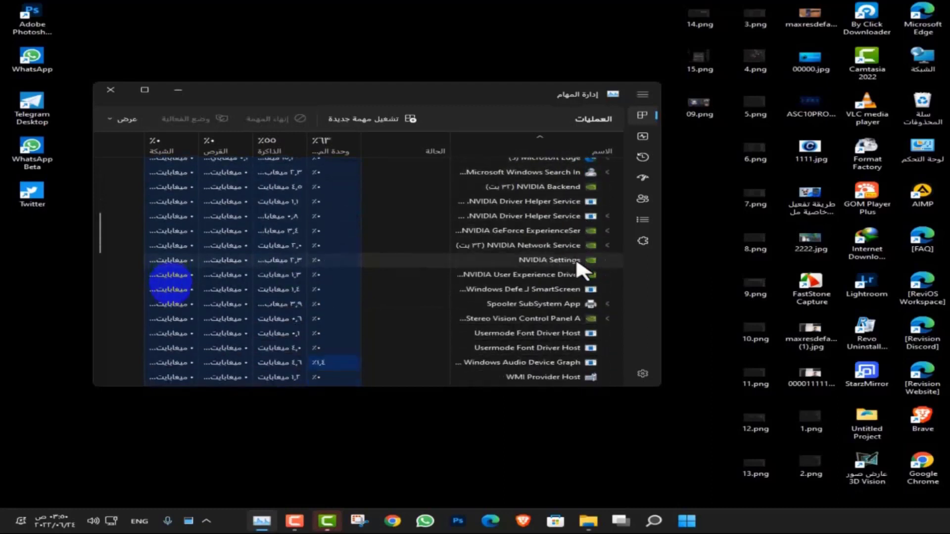
scroll(576, 264, "down", 4)
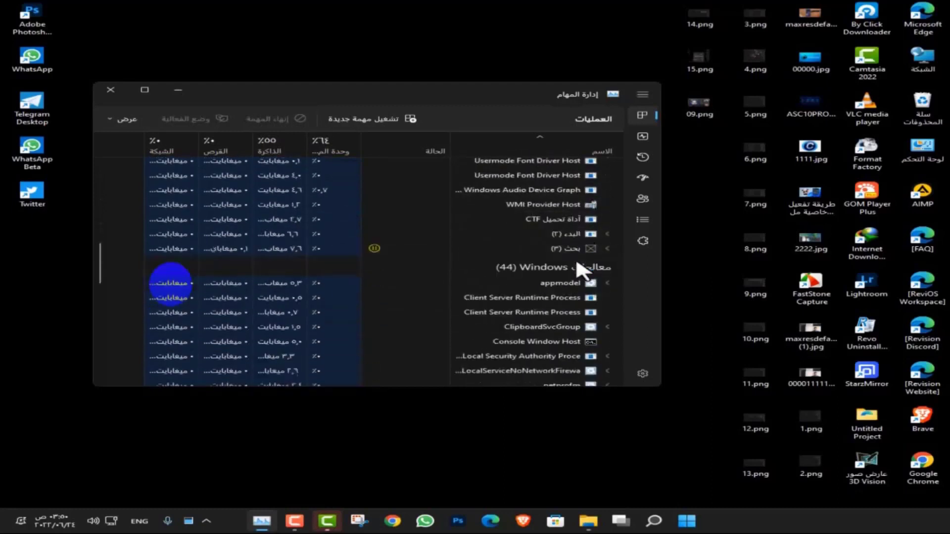
scroll(575, 257, "down", 3)
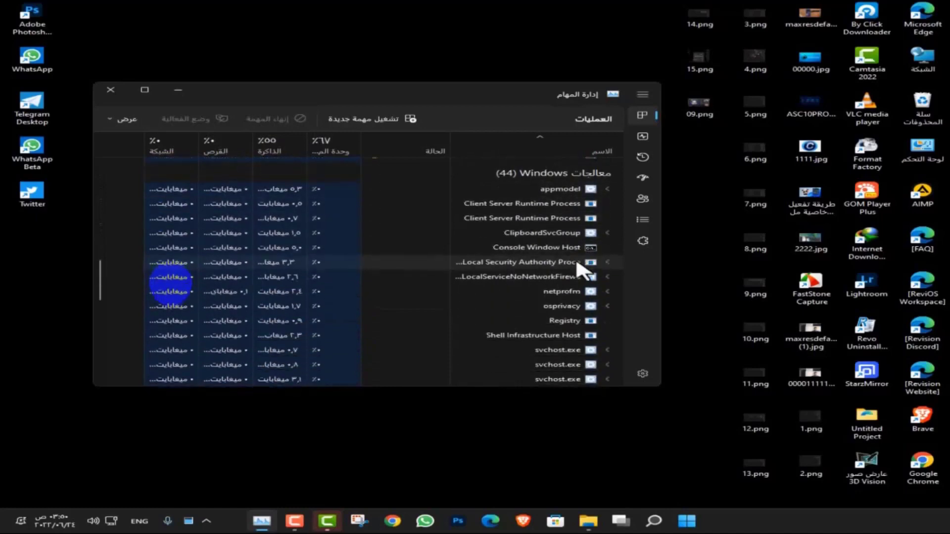
scroll(574, 257, "up", 3)
scroll(576, 267, "up", 10)
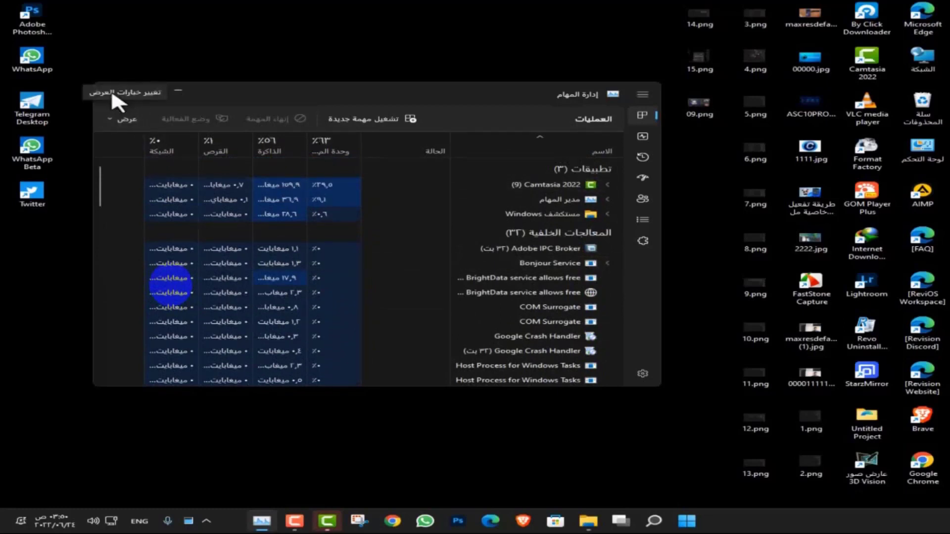
left_click(266, 26)
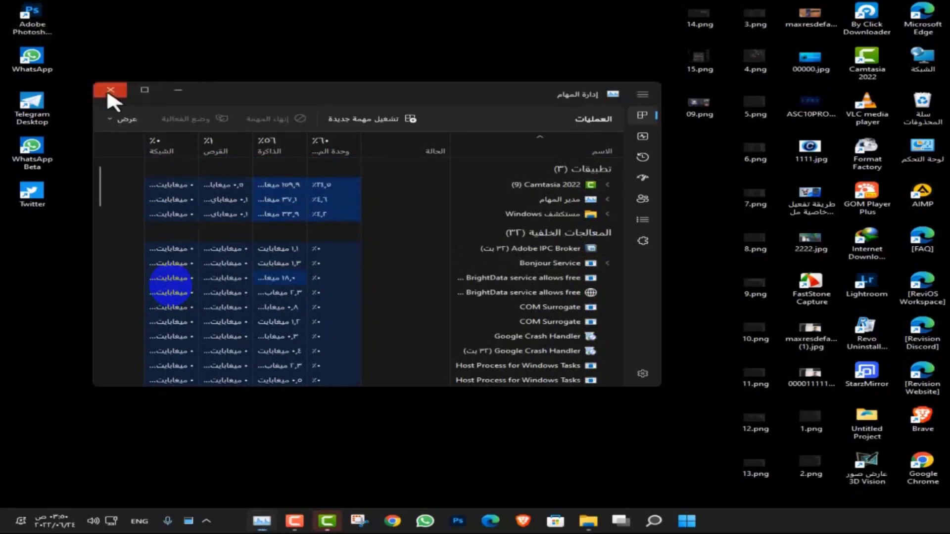
Close Task Manager, then disable the Ethernet and Wi-Fi adapters in the advanced network settings of Windows.
left_click(110, 91)
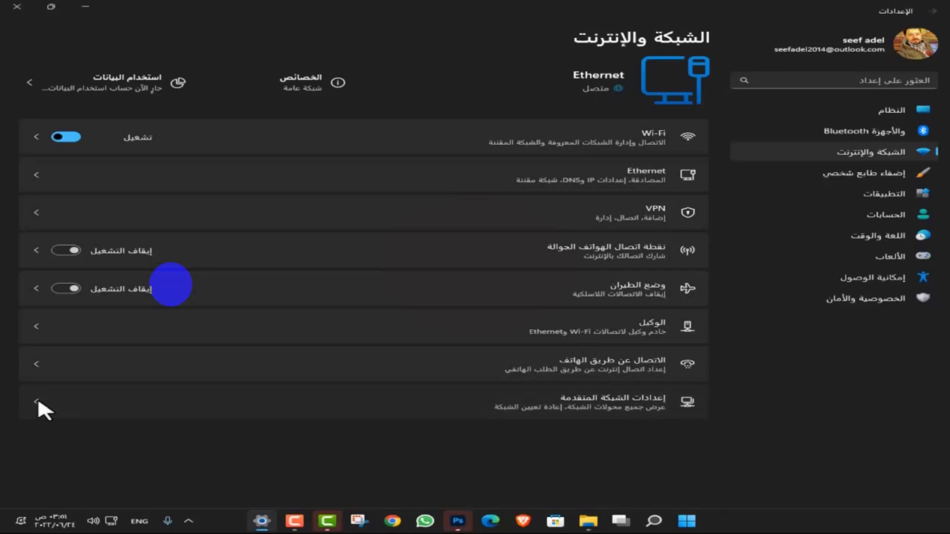
left_click(38, 401)
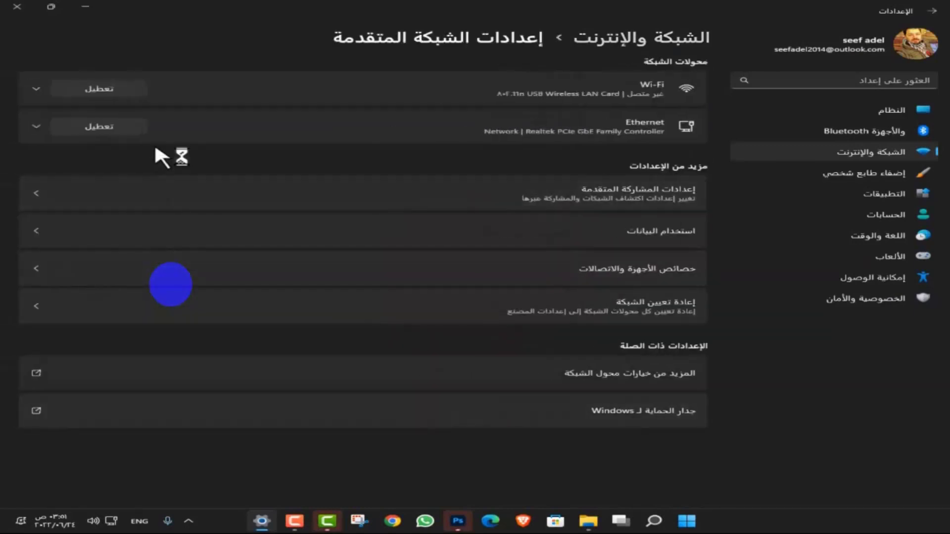
left_click(107, 130)
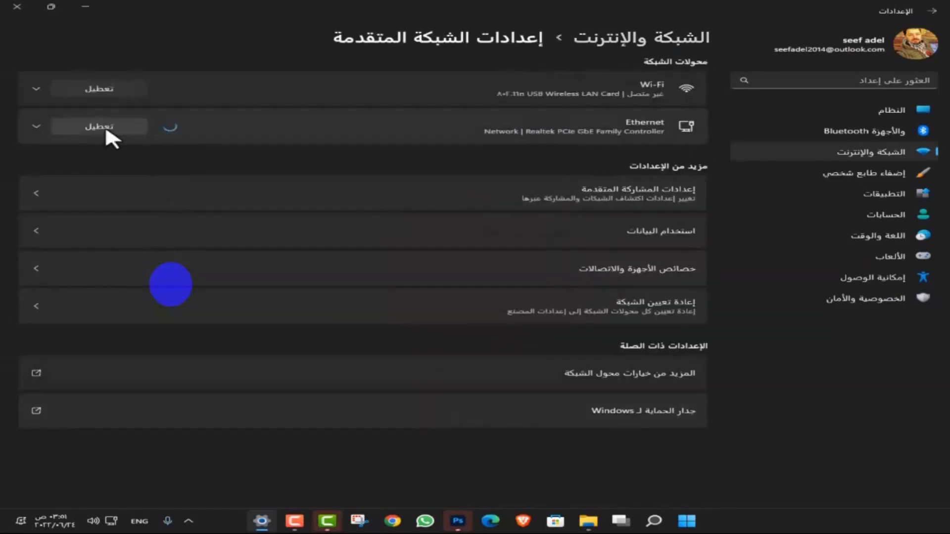
left_click(110, 89)
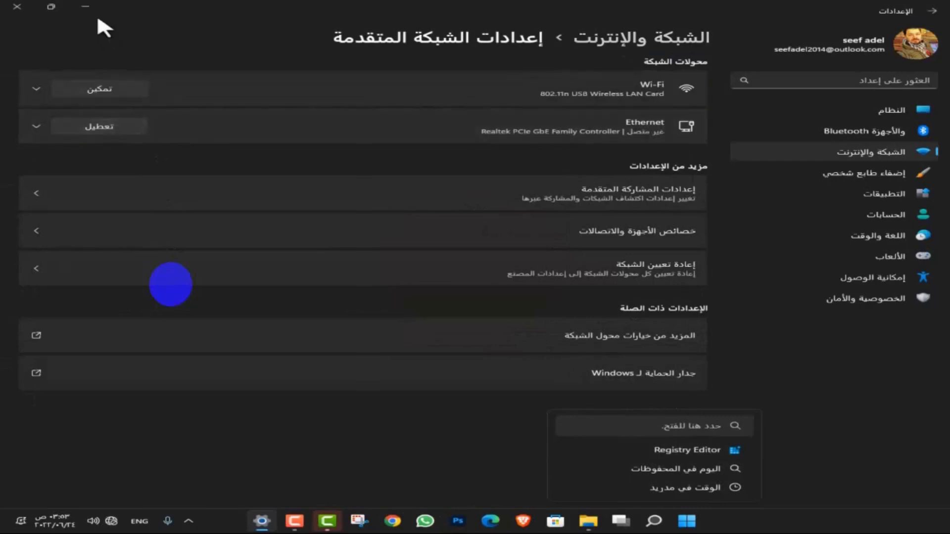
left_click(18, 7)
Start Adobe Photoshop 2022 from the desktop and open the 09.png image.
double_click(38, 25)
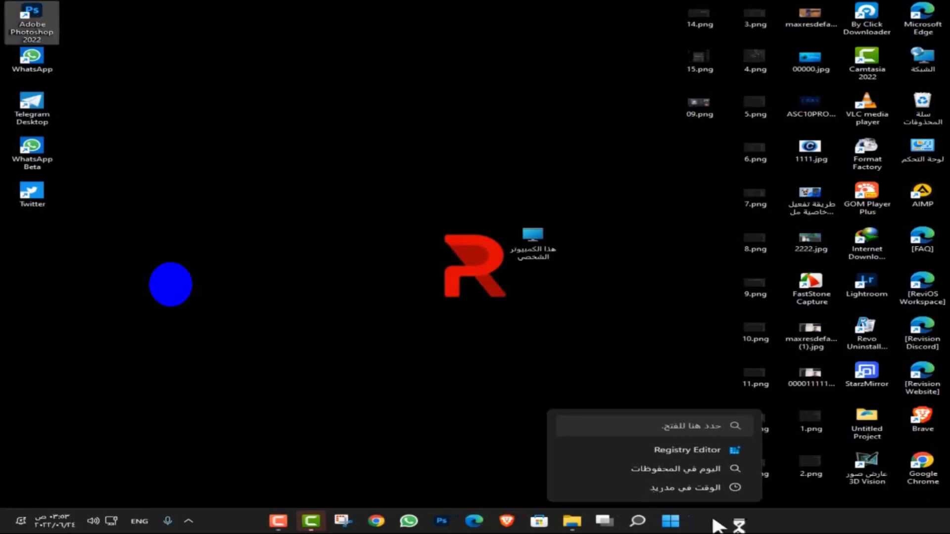
left_click(626, 435)
left_click(105, 288)
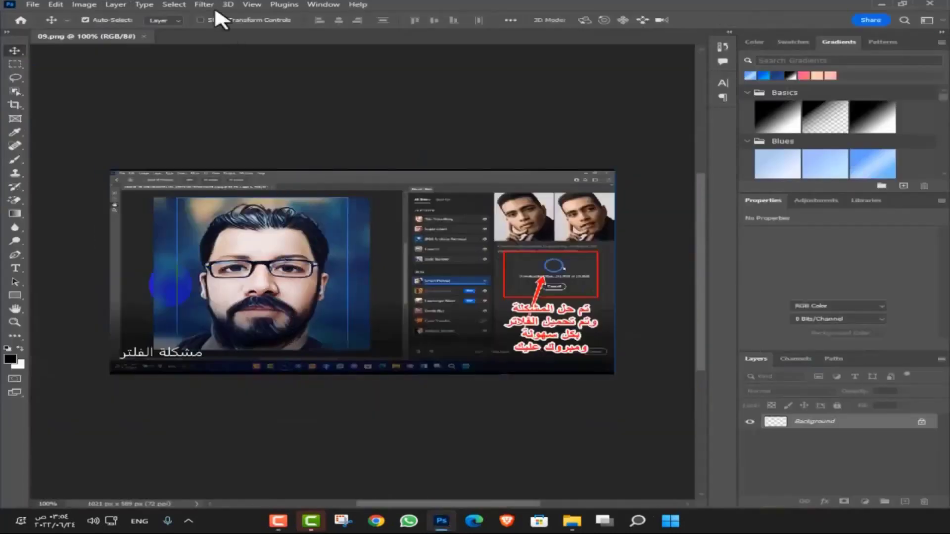
Open Neural Filters for the 09.png image and start the download of the Smart Portrait filter.
left_click(205, 6)
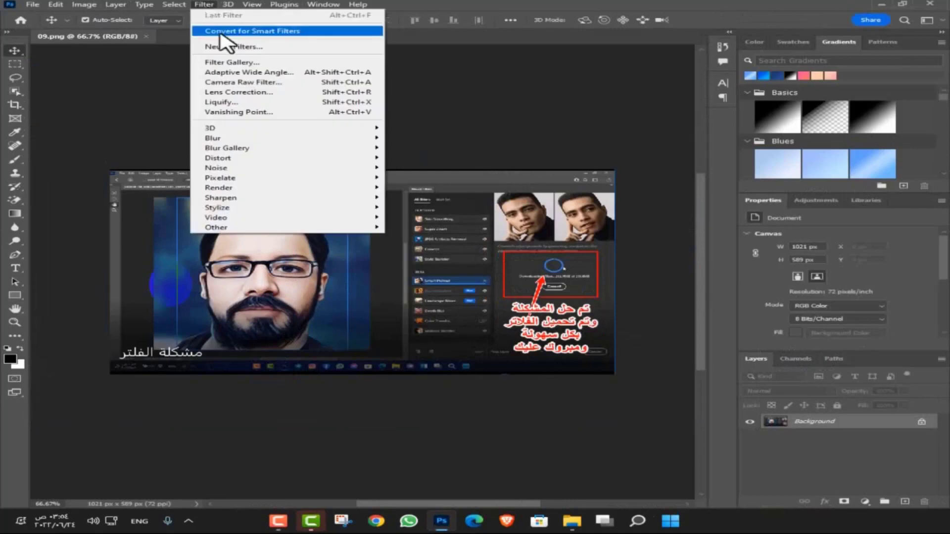
left_click(254, 47)
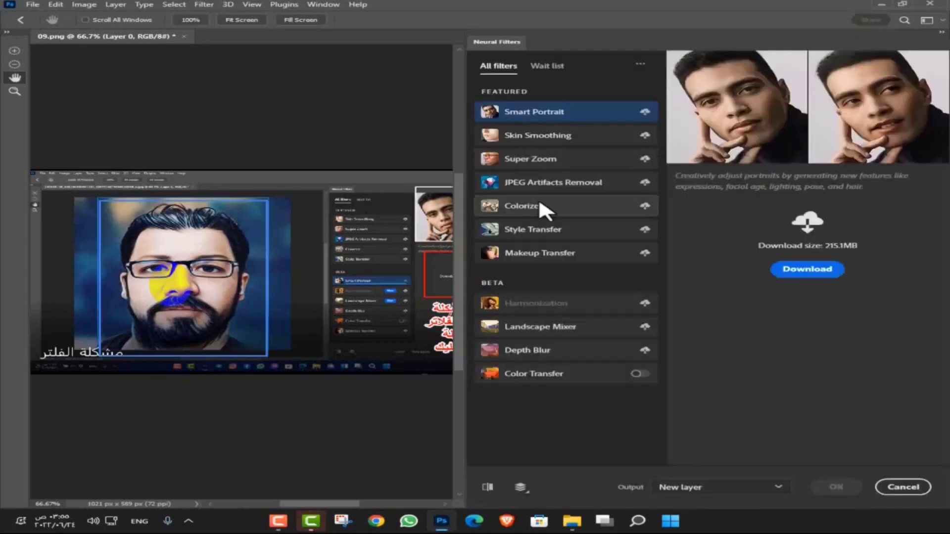
left_click(804, 269)
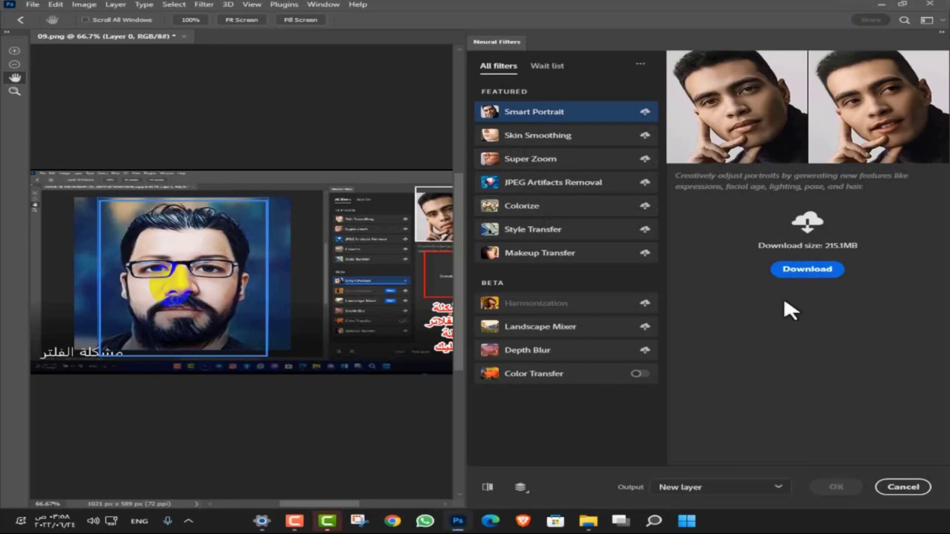
left_click(813, 270)
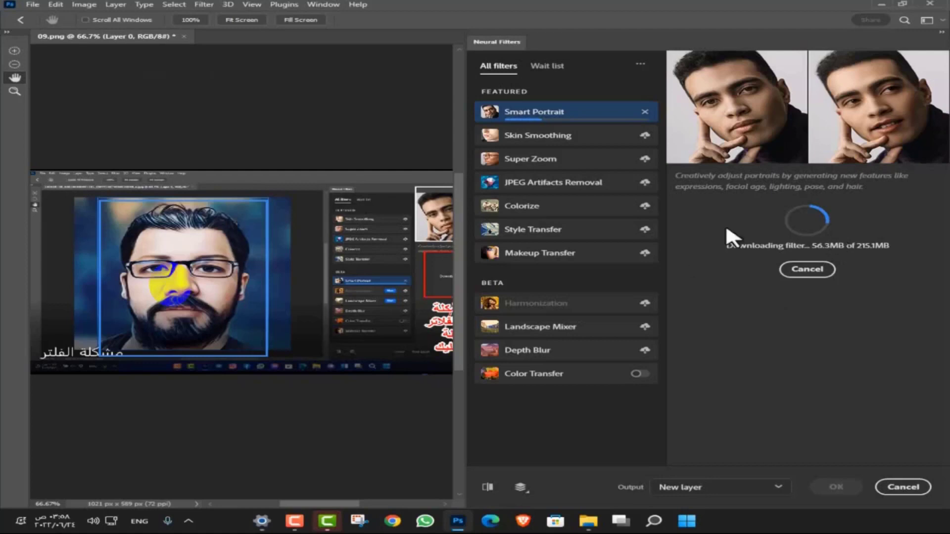
View the Skin Smoothing filter's details and start downloading the Super Zoom filter alongside Smart Portrait.
left_click(560, 131)
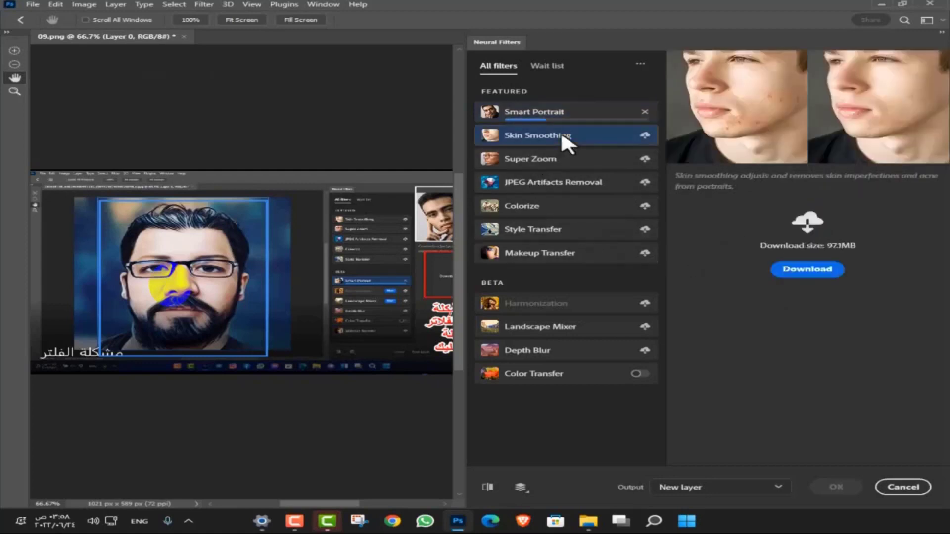
left_click(590, 165)
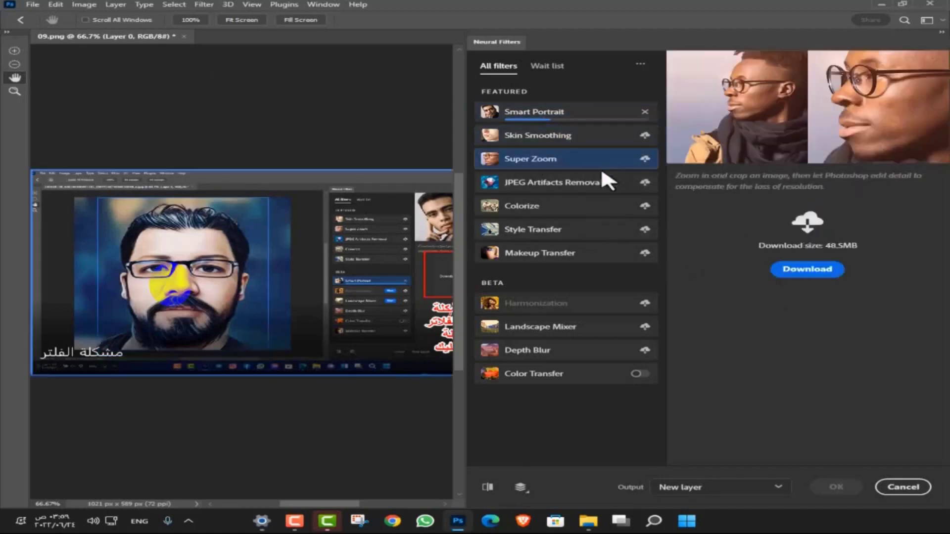
left_click(804, 270)
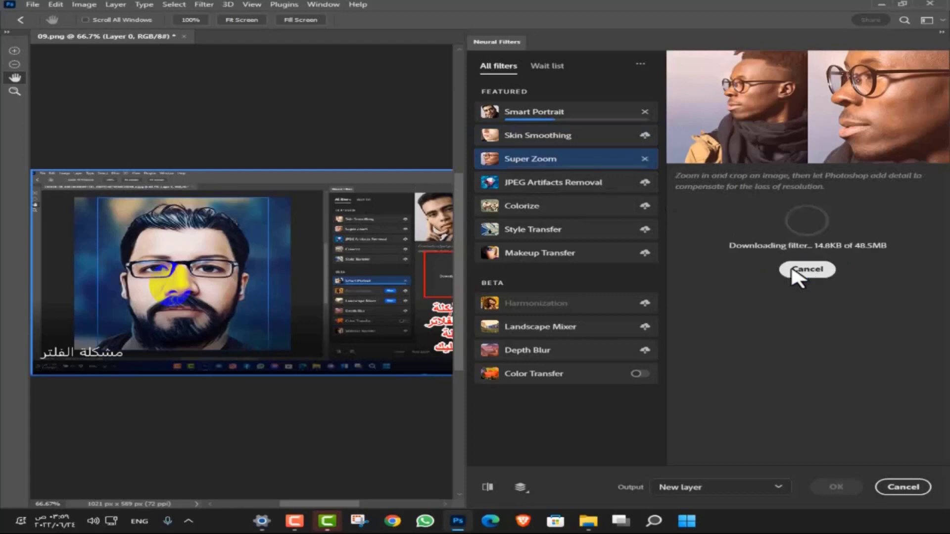